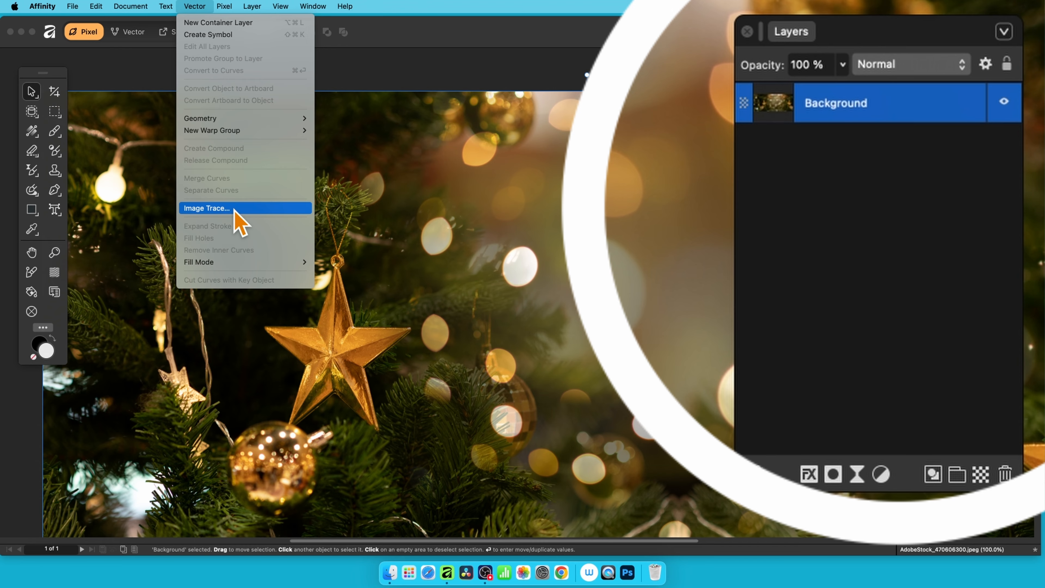
Duplicate the Background photo layer.
{"action": "left_click", "coordinate": [863, 205]}
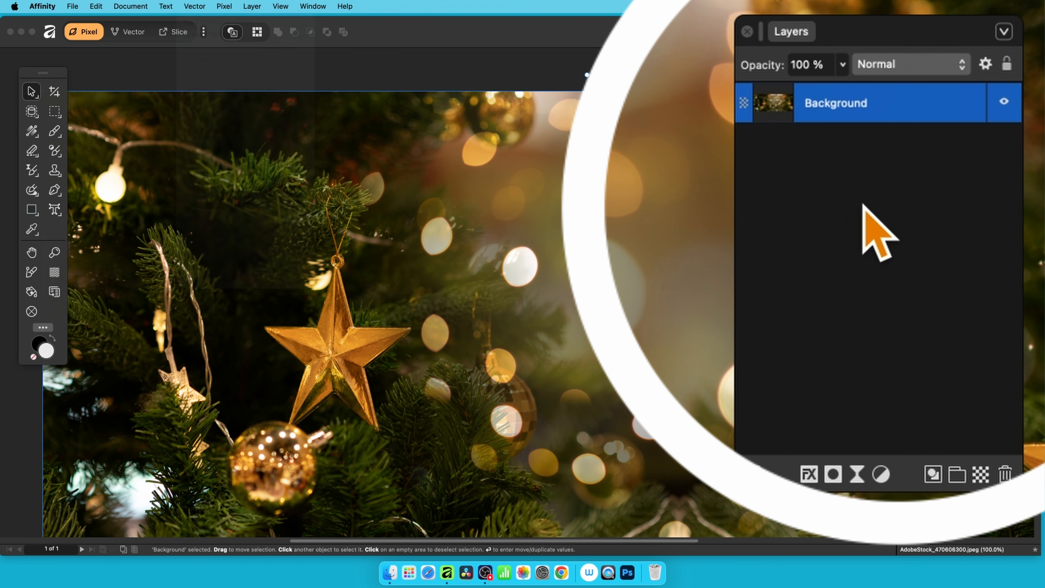
{"action": "right_click", "coordinate": [854, 102]}
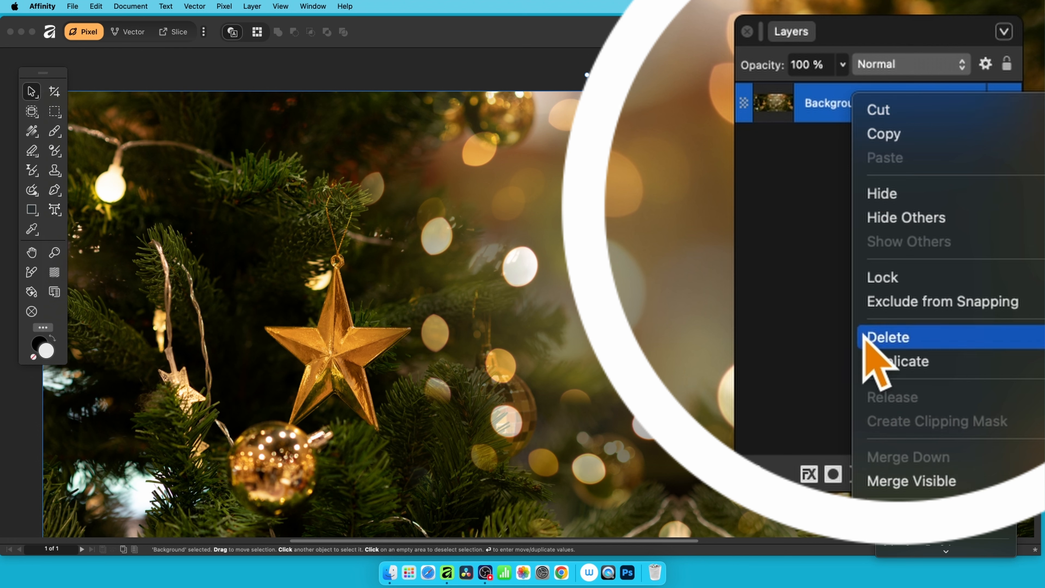
{"action": "left_click", "coordinate": [865, 362]}
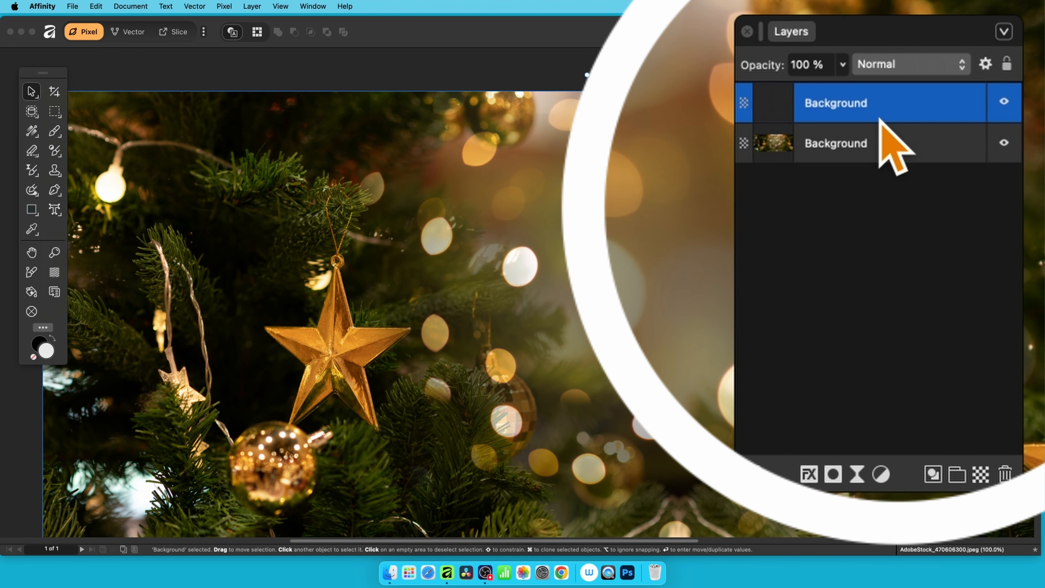
Image-trace the duplicated Background layer with 6% edge threshold and 100% curve fitting tolerance, and hide the original photo layer.
{"action": "left_click", "coordinate": [200, 8]}
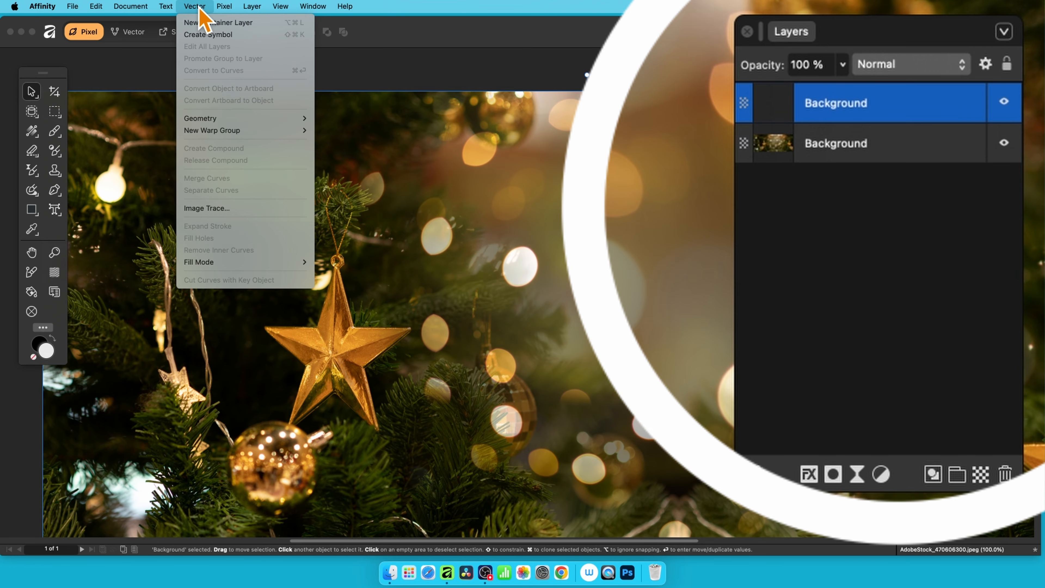
{"action": "left_click", "coordinate": [211, 208]}
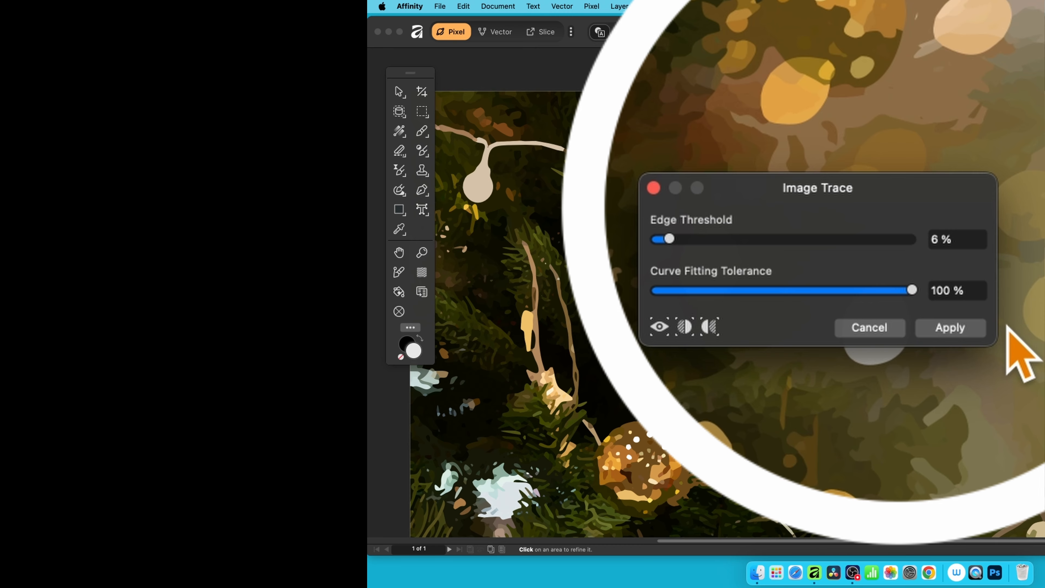
{"action": "left_click", "coordinate": [949, 328]}
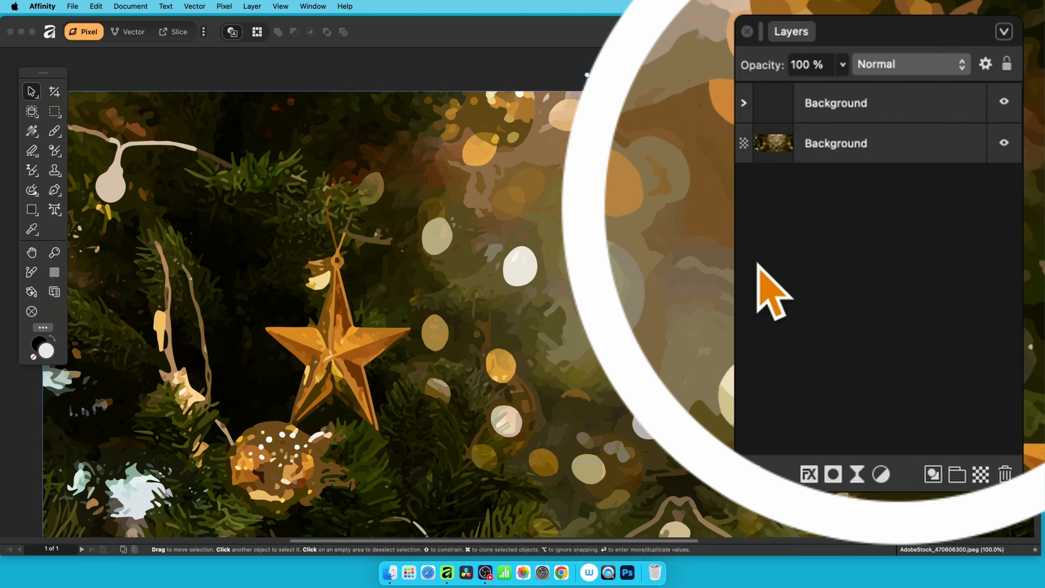
{"action": "left_click", "coordinate": [1004, 142]}
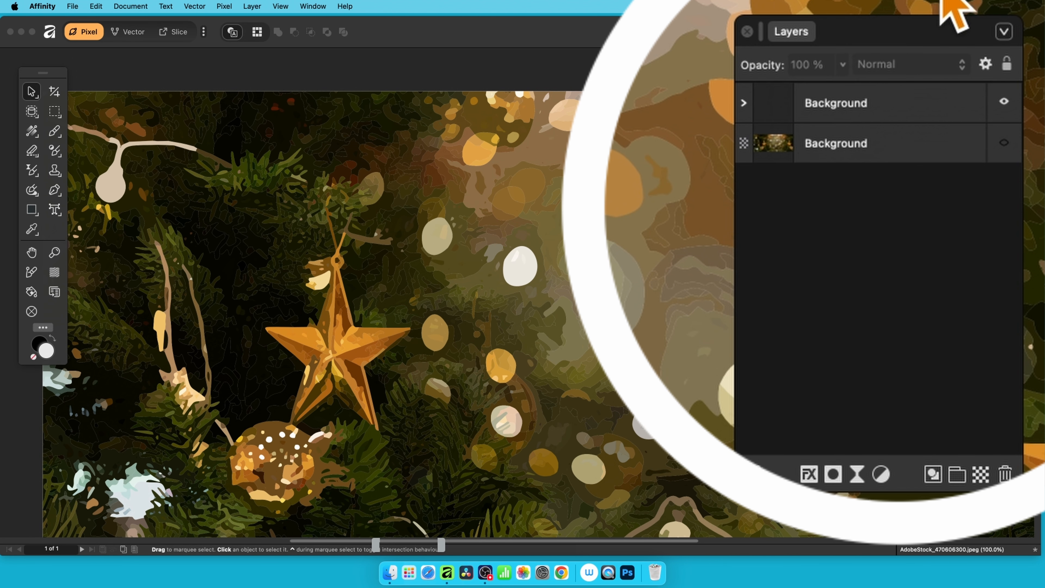
Select all the traced curves inside the upper Background group and rasterise them into individual pixel layers.
{"action": "left_click", "coordinate": [744, 103]}
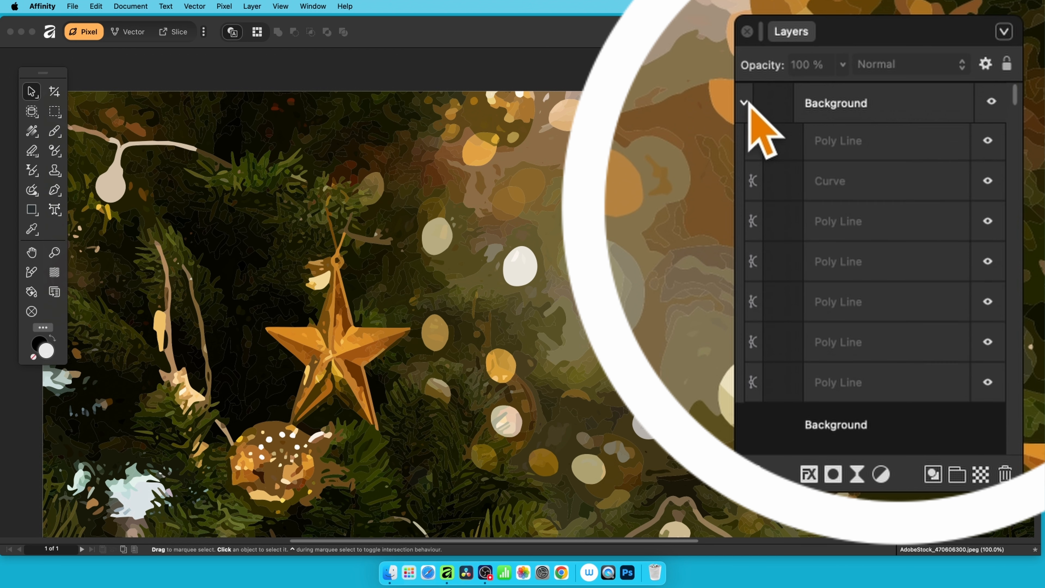
{"action": "left_click", "coordinate": [905, 150]}
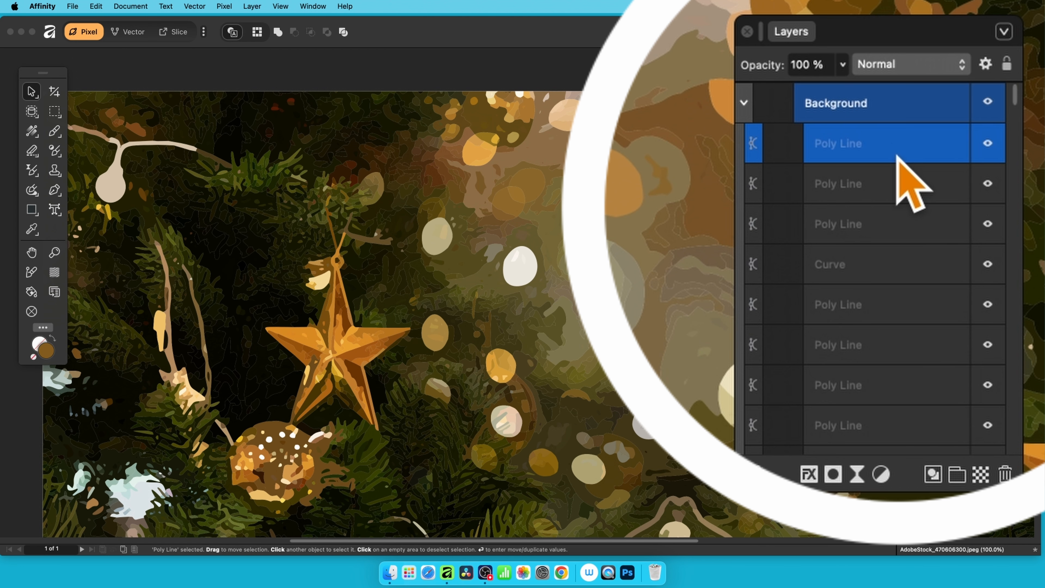
{"action": "left_click_drag", "start_coordinate": [1015, 98], "coordinate": [1015, 451]}
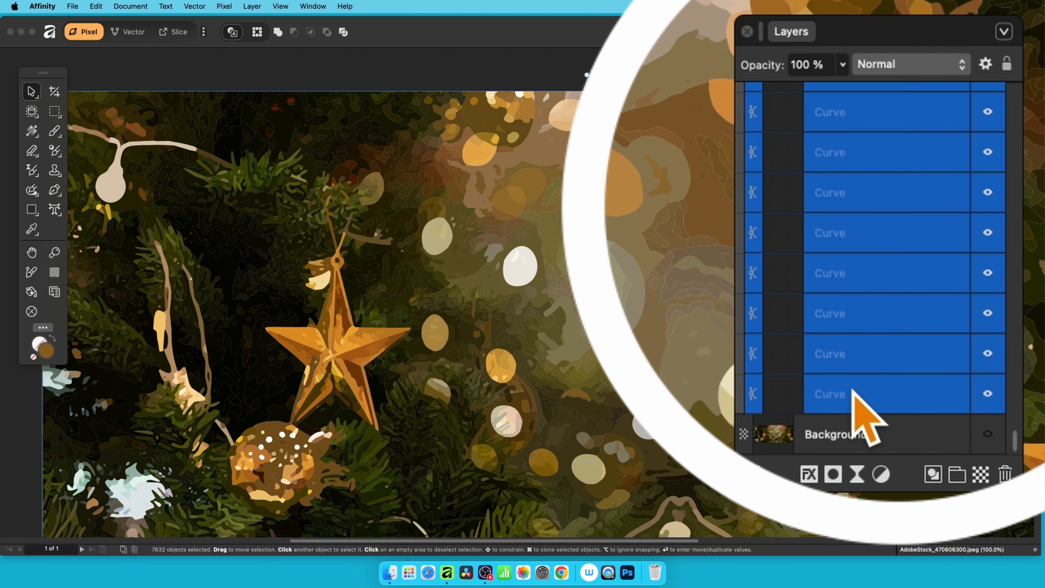
{"action": "left_click", "coordinate": [856, 389], "text": "shift"}
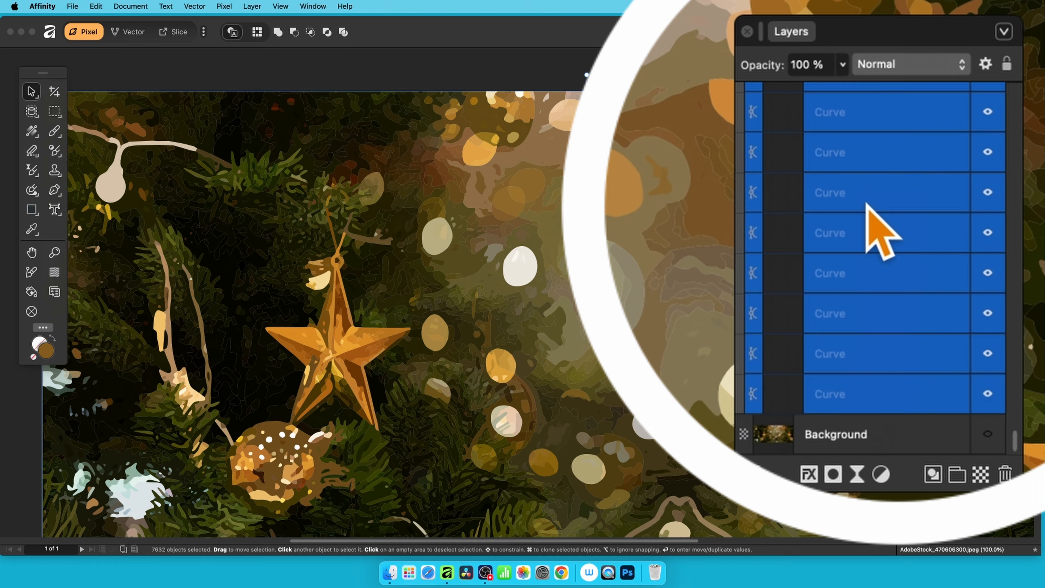
{"action": "right_click", "coordinate": [852, 113]}
{"action": "key", "text": "Escape"}
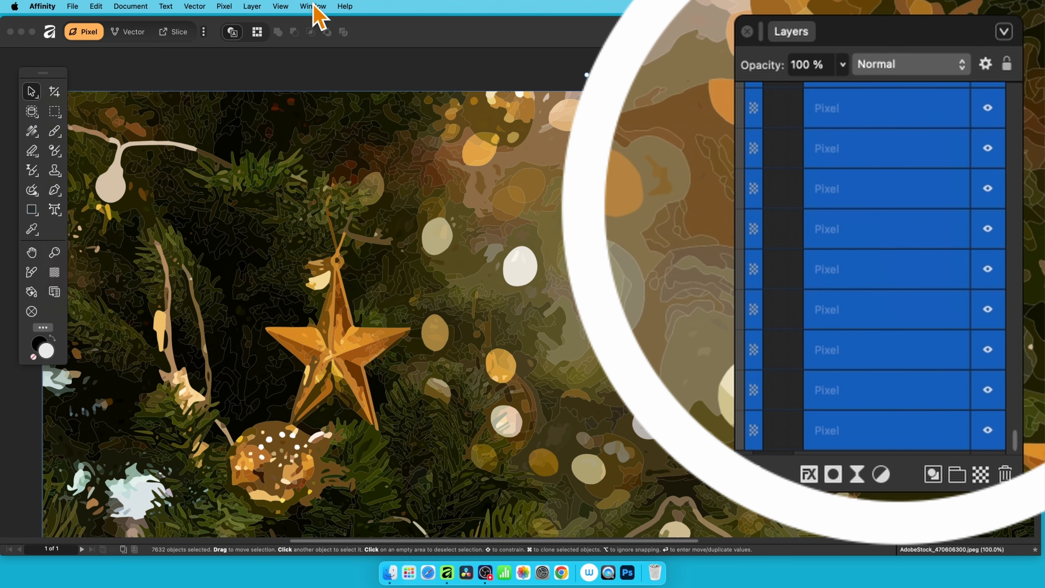
Apply a Gaussian Blur filter to all the selected pixel layers of the traced group.
{"action": "left_click", "coordinate": [222, 5]}
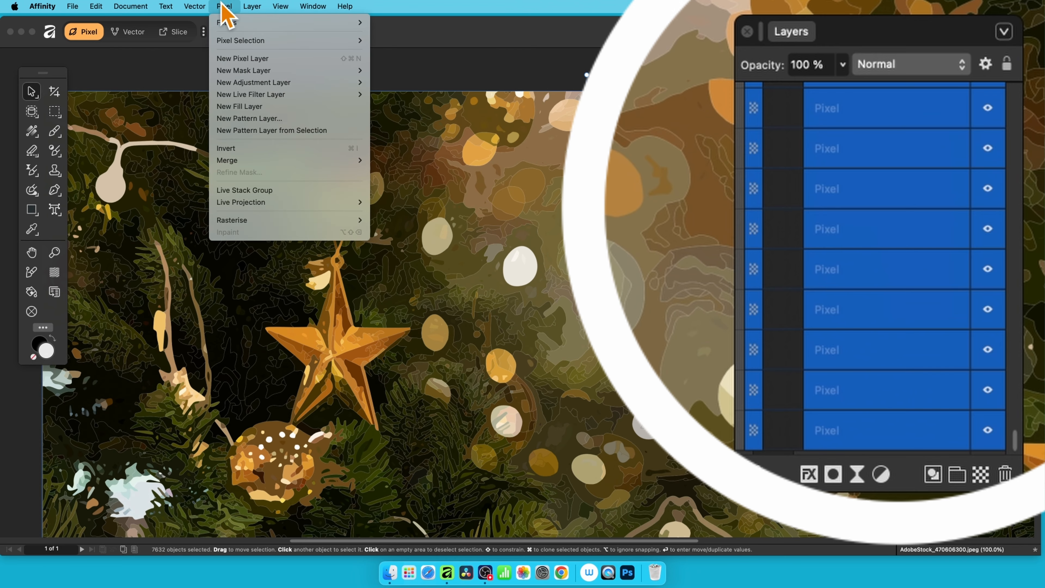
{"action": "mouse_move", "coordinate": [227, 23]}
{"action": "mouse_move", "coordinate": [423, 57]}
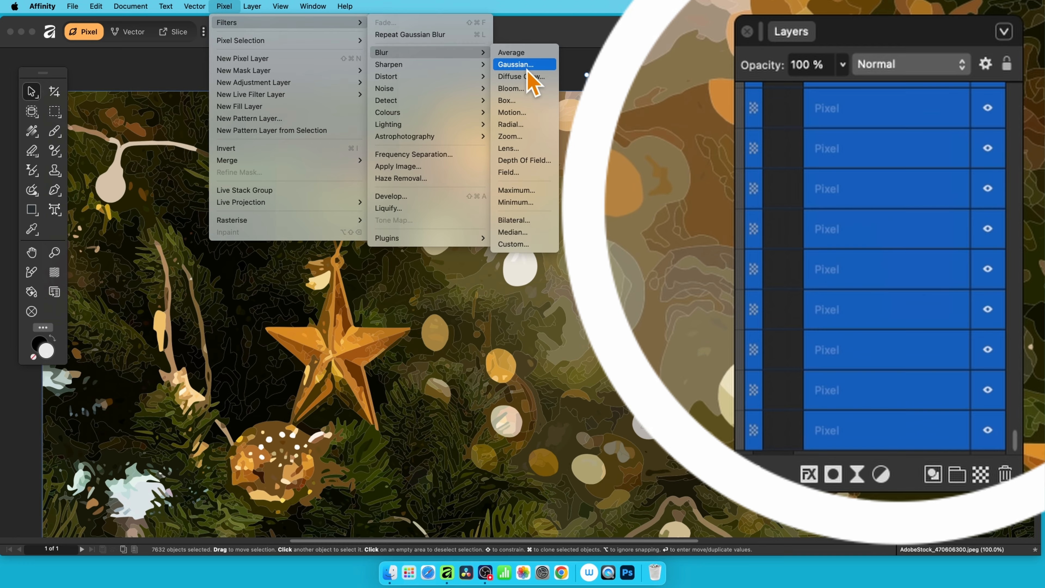
{"action": "left_click", "coordinate": [528, 67]}
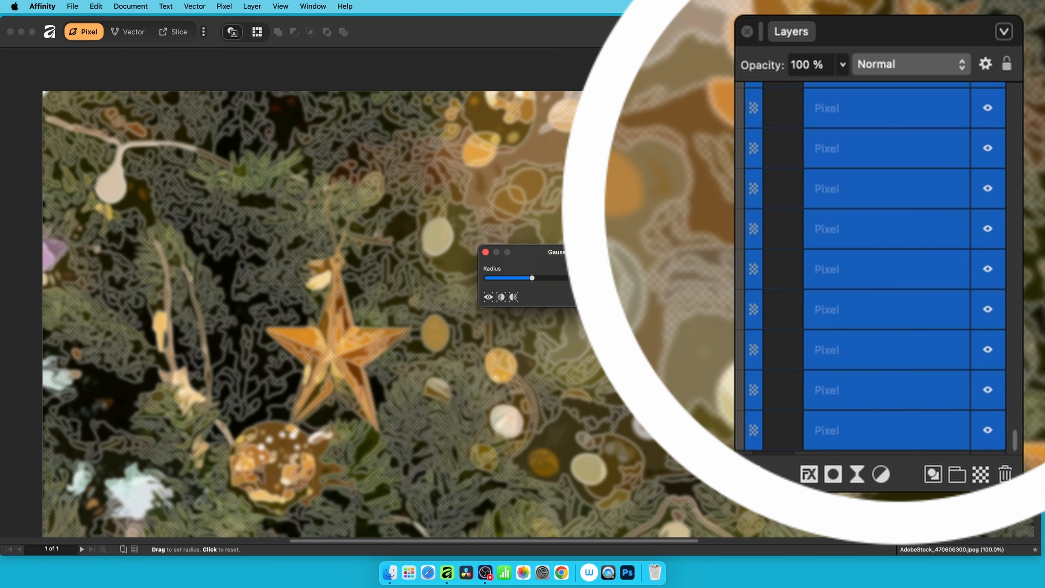
{"action": "key", "text": "Return"}
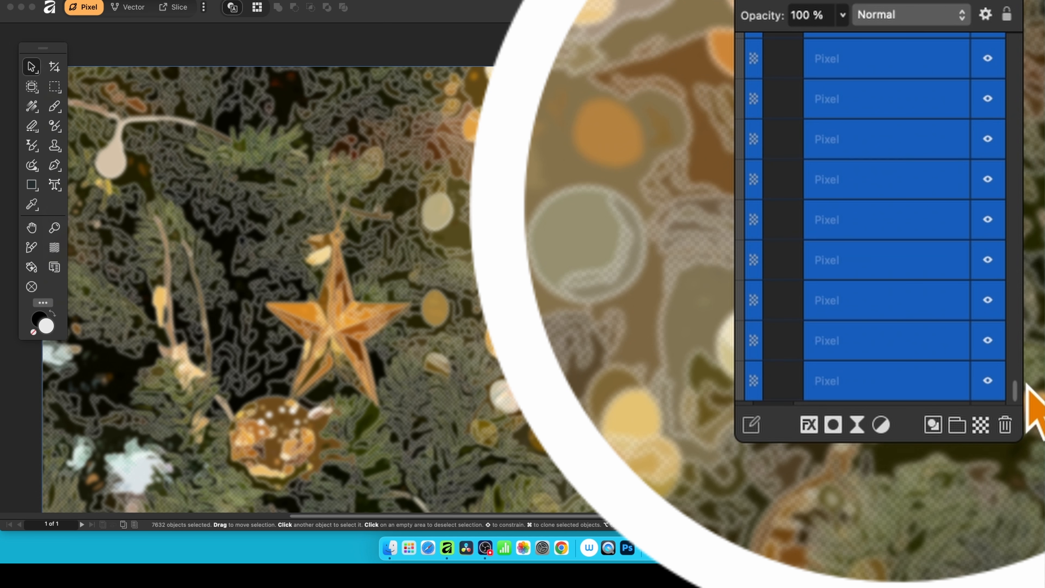
Rasterise the blurred Background group into a single pixel layer.
{"action": "left_click_drag", "start_coordinate": [1018, 394], "coordinate": [1038, 31]}
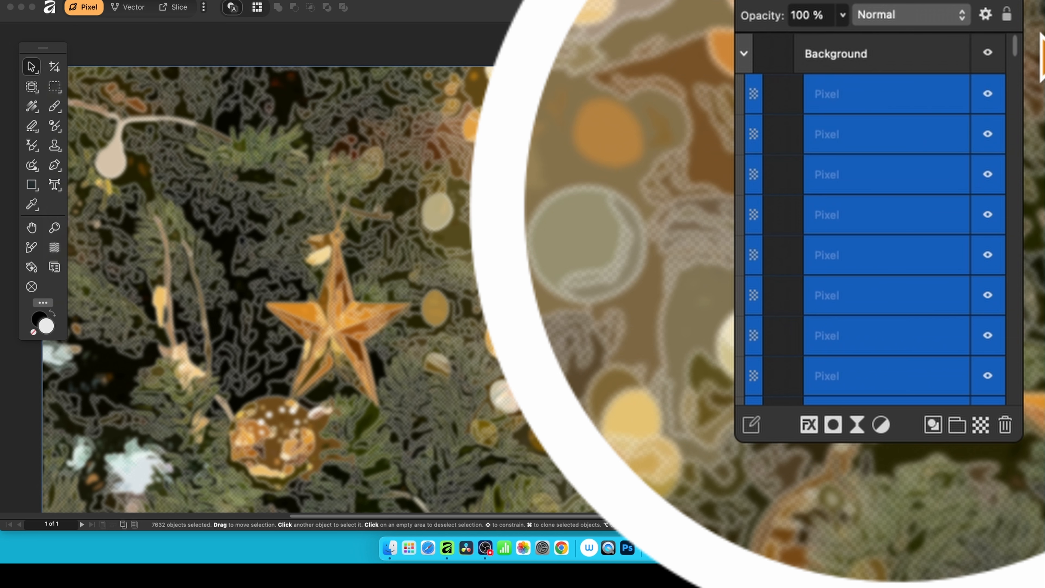
{"action": "left_click", "coordinate": [882, 59]}
{"action": "right_click", "coordinate": [881, 48]}
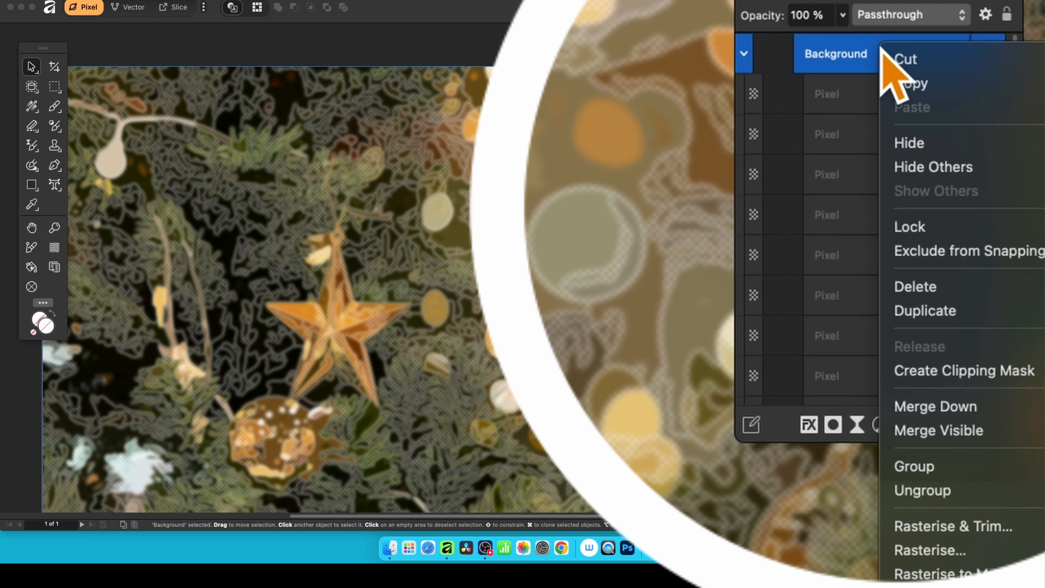
{"action": "left_click", "coordinate": [947, 551]}
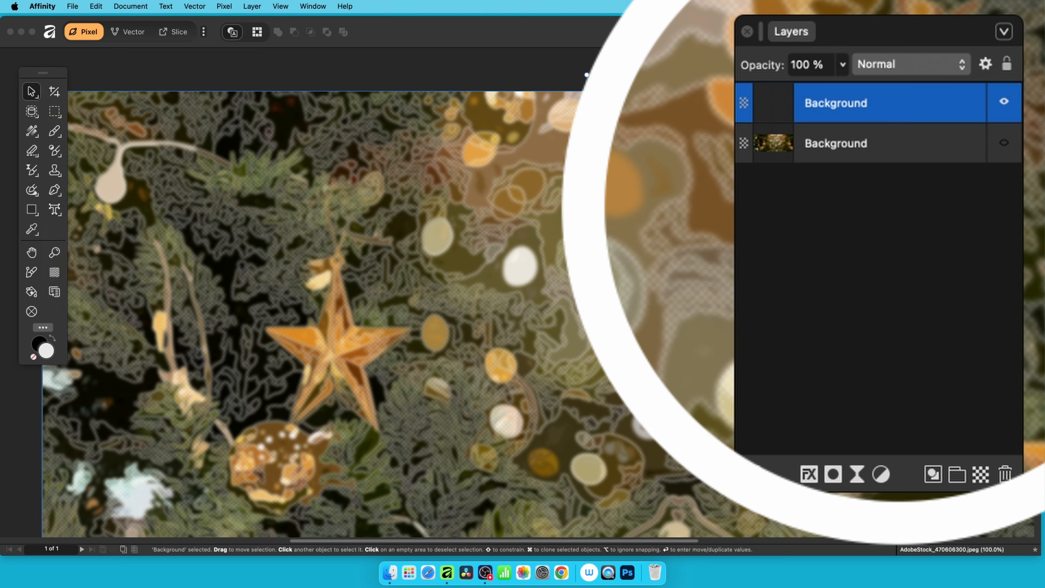
Run Image Trace again on the flattened, blurred Background layer and apply it.
{"action": "left_click", "coordinate": [194, 8]}
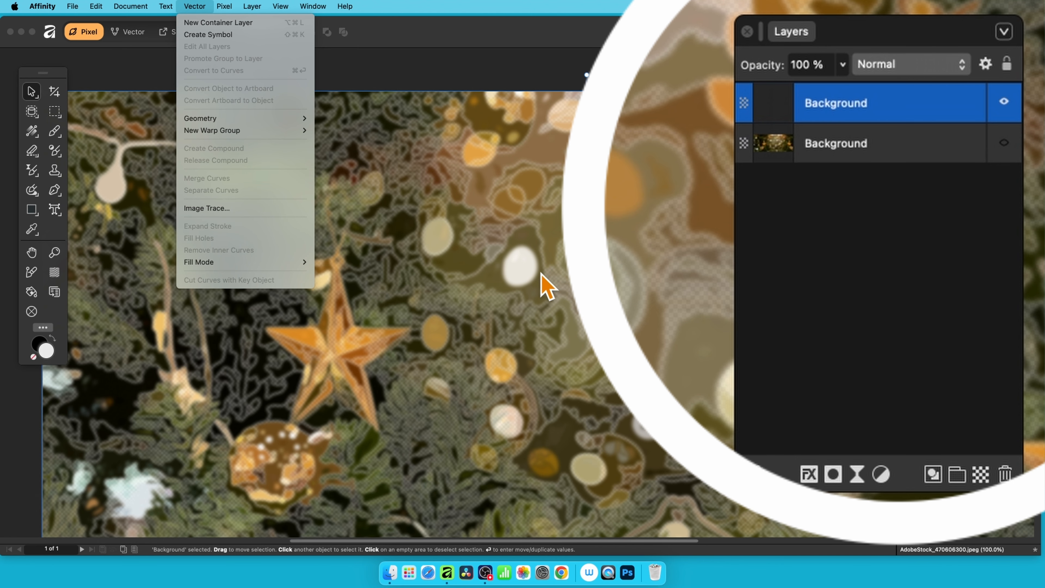
{"action": "left_click", "coordinate": [256, 209]}
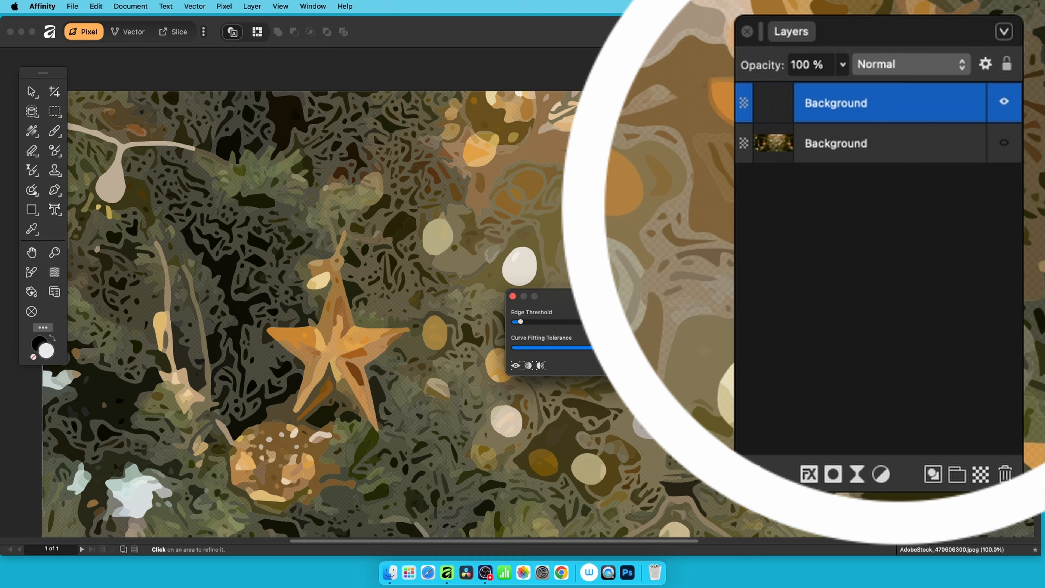
{"action": "left_click", "coordinate": [692, 365]}
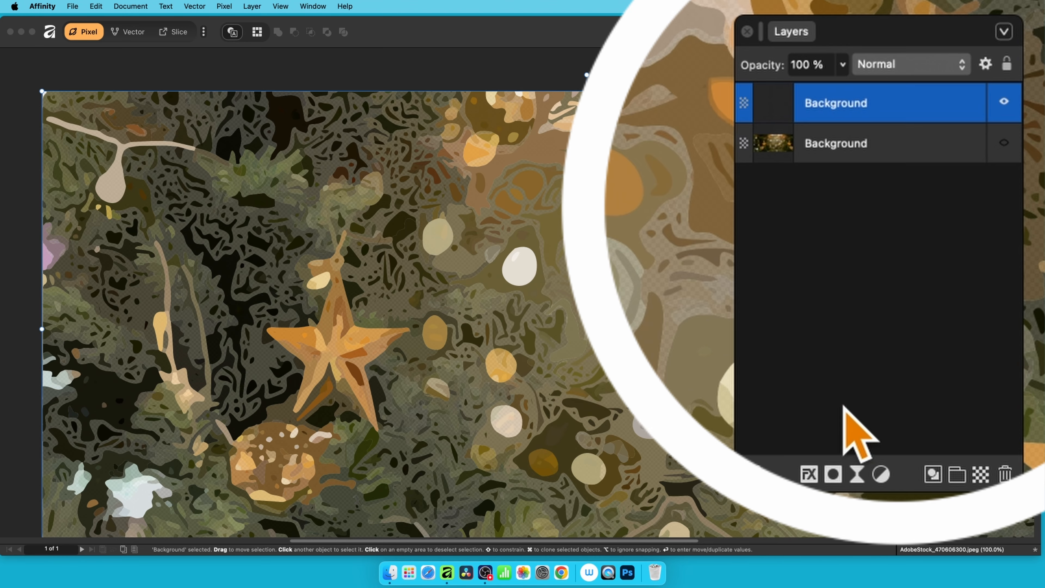
Select every curve in the newly traced Background group and rasterise them all into separate pixel layers.
{"action": "left_click", "coordinate": [745, 103]}
{"action": "left_click", "coordinate": [845, 144]}
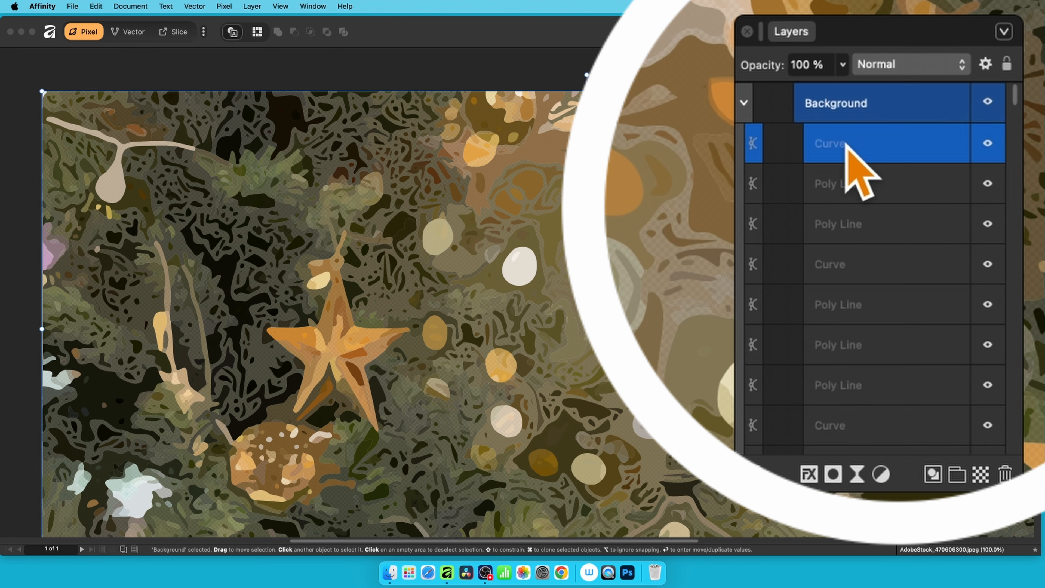
{"action": "left_click_drag", "start_coordinate": [1016, 103], "coordinate": [1009, 460]}
{"action": "left_click", "coordinate": [881, 398], "text": "shift"}
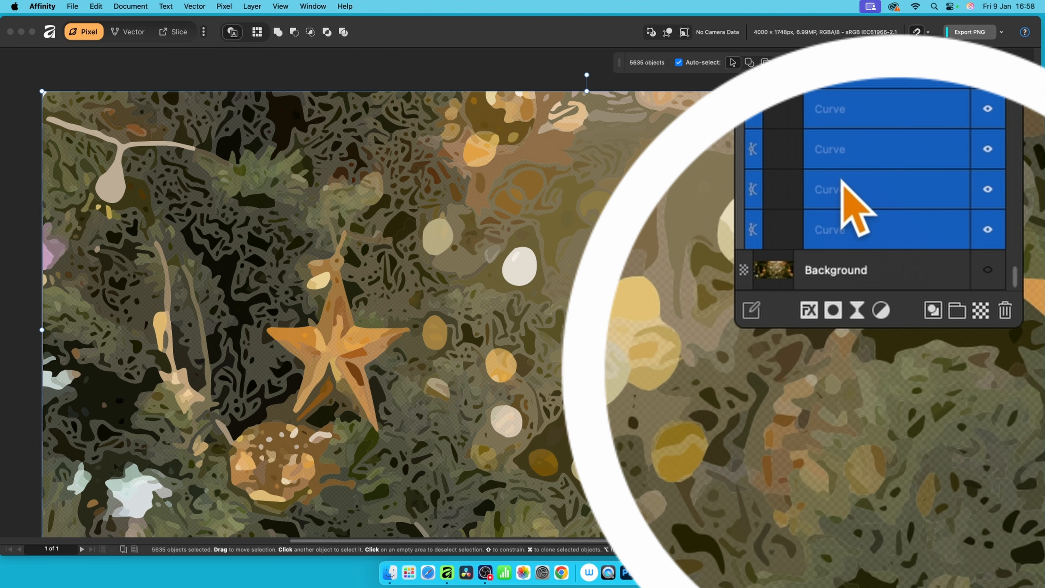
{"action": "right_click", "coordinate": [847, 138]}
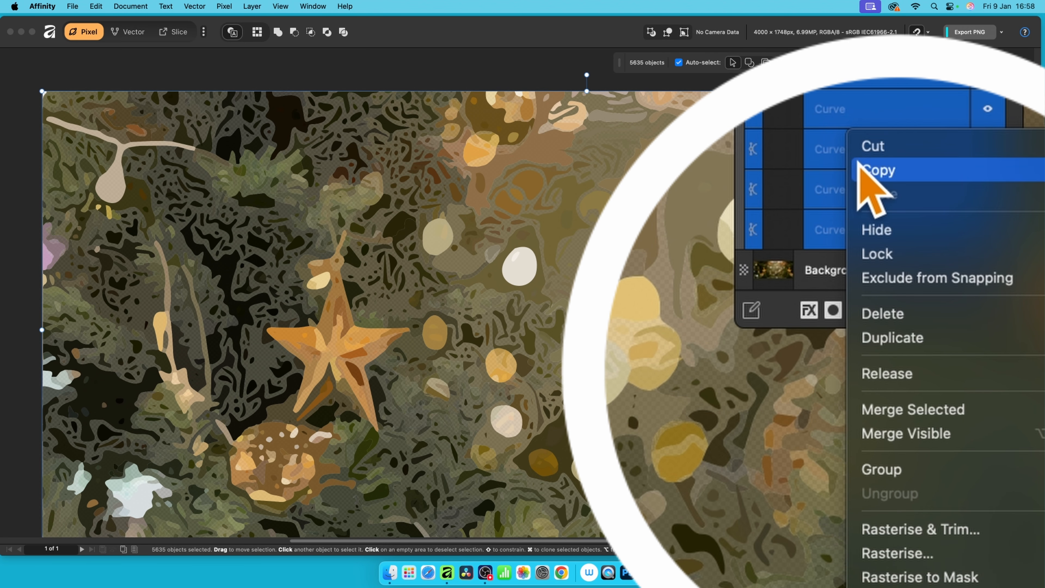
{"action": "left_click", "coordinate": [884, 554]}
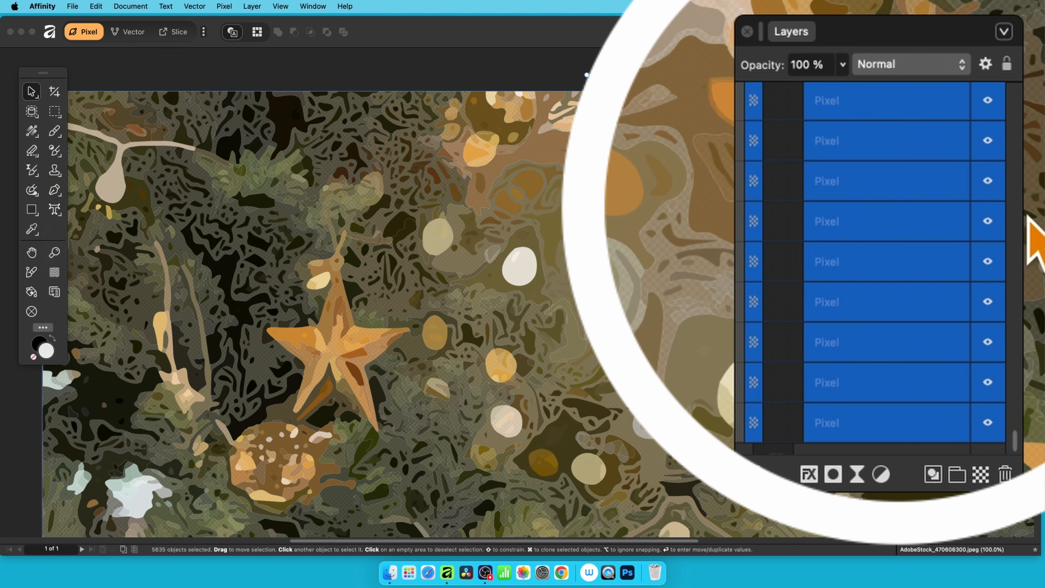
Add a 3D layer effect with a radius of 8.3 px to all the selected pixel layers.
{"action": "scroll", "coordinate": [1013, 332], "scroll_direction": "down", "scroll_amount": 1}
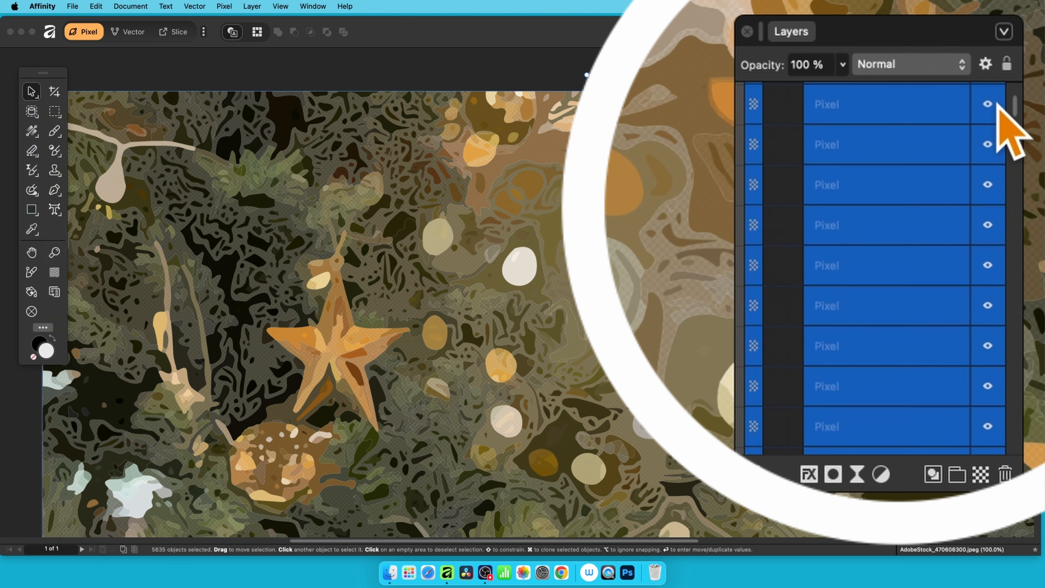
{"action": "scroll", "coordinate": [992, 116], "scroll_direction": "up", "scroll_amount": 3}
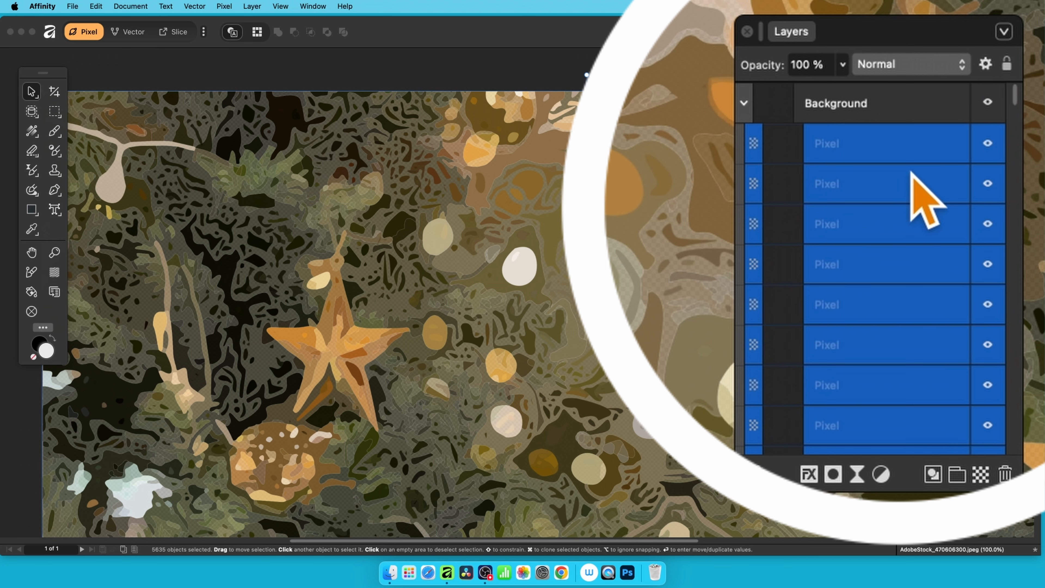
{"action": "left_click", "coordinate": [809, 473]}
{"action": "left_click", "coordinate": [448, 123]}
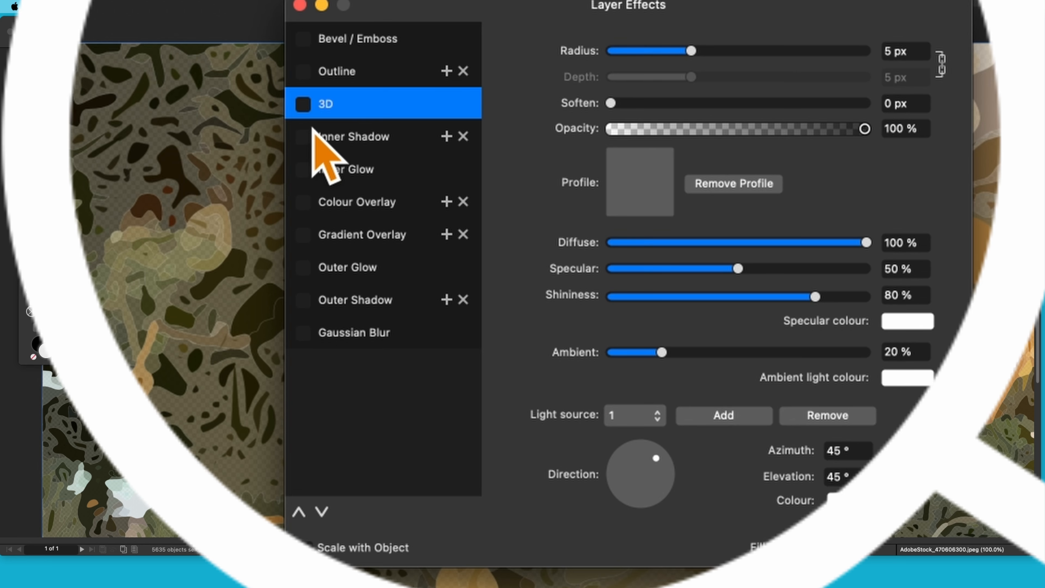
{"action": "left_click", "coordinate": [304, 106]}
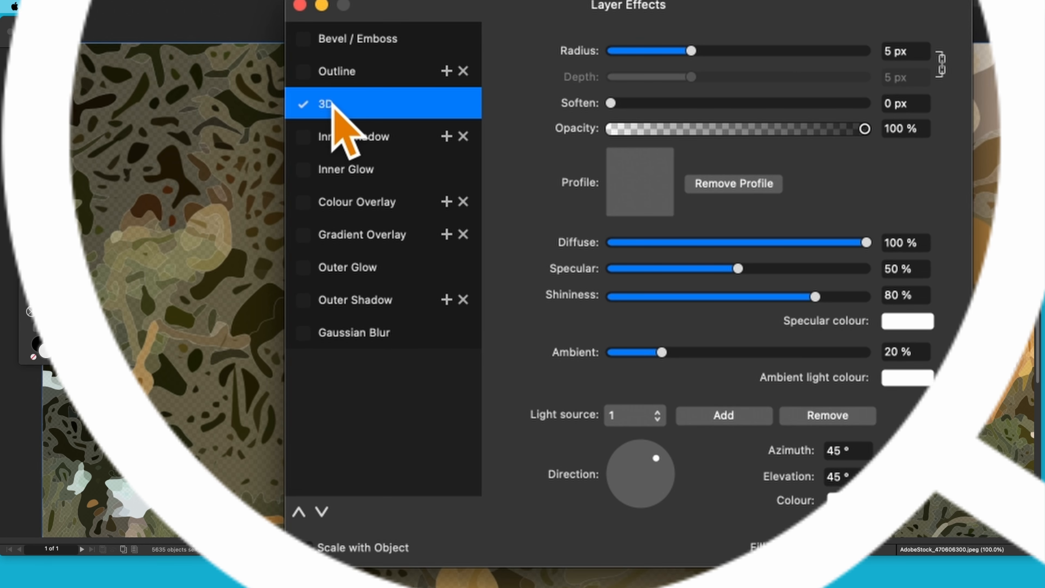
{"action": "left_click", "coordinate": [707, 51]}
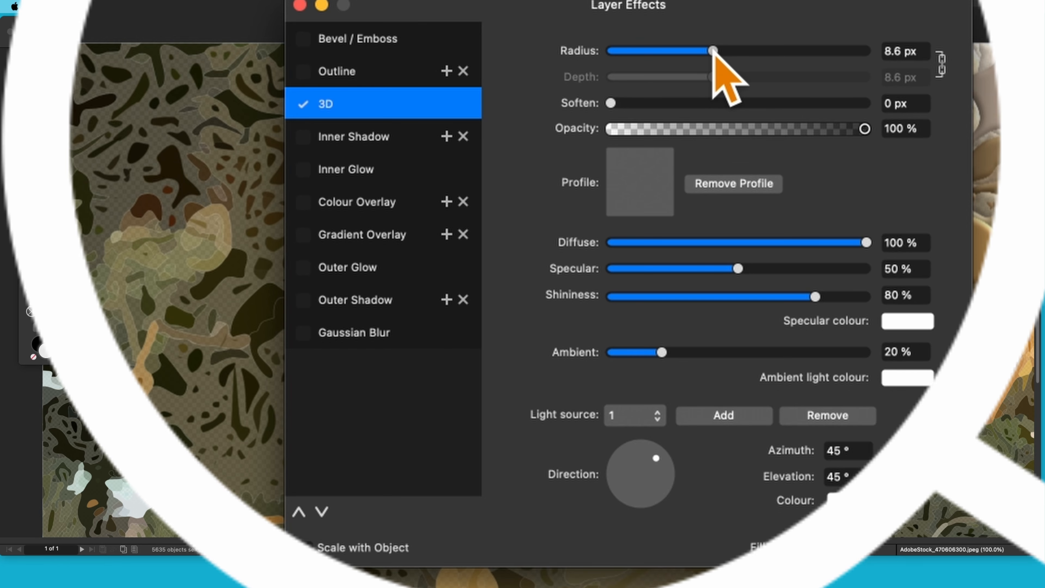
{"action": "mouse_move", "coordinate": [707, 50]}
{"action": "left_mouse_down"}
{"action": "mouse_move", "coordinate": [751, 49]}
{"action": "mouse_move", "coordinate": [711, 50]}
{"action": "left_mouse_up"}
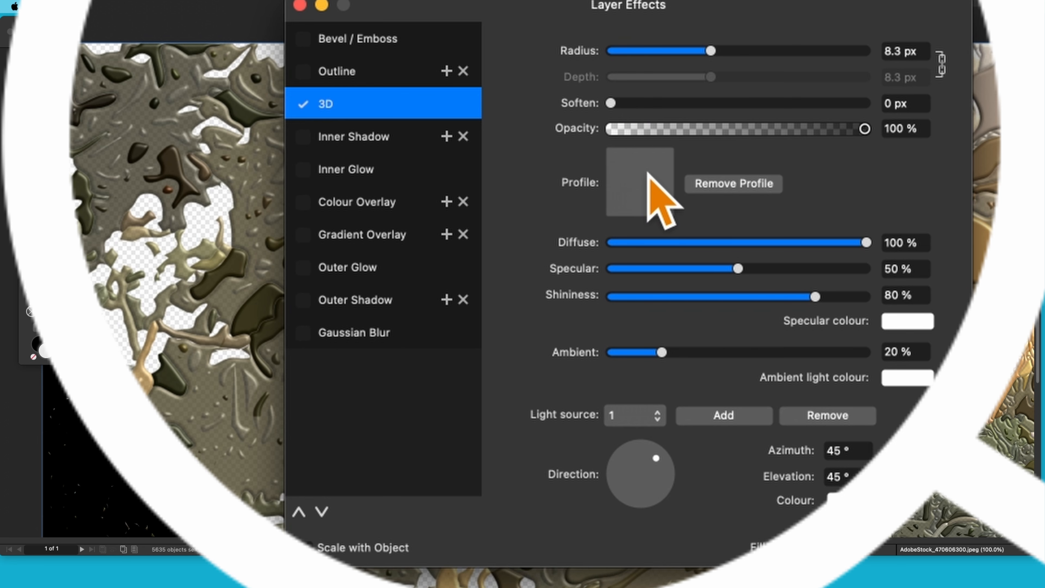
Try the S-shaped standard profile for the 3D effect, and set it to the third standard profile, the concave curve.
{"action": "left_click", "coordinate": [652, 182]}
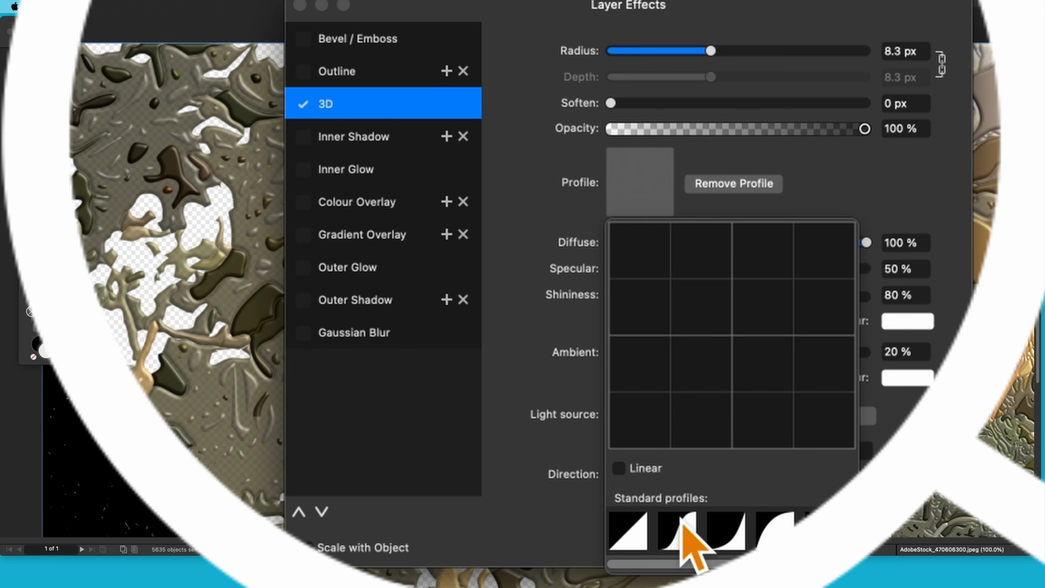
{"action": "left_click", "coordinate": [679, 535]}
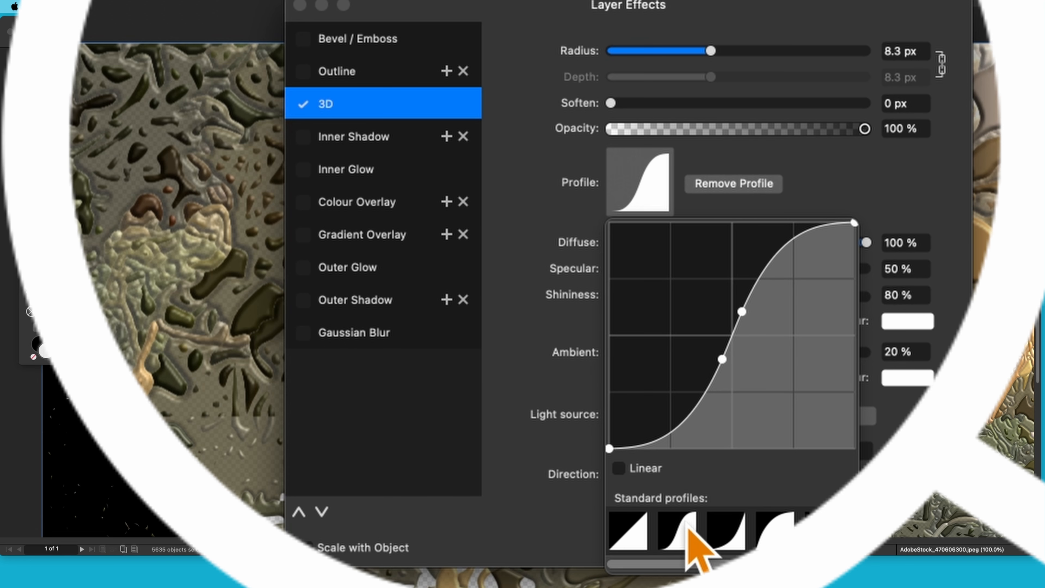
{"action": "left_click", "coordinate": [730, 533]}
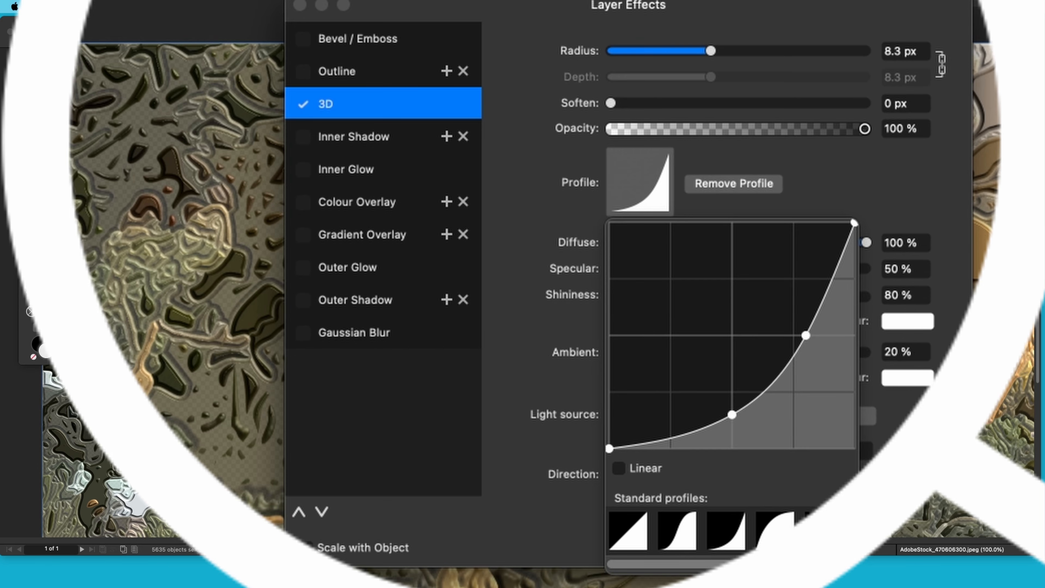
Collapse the Background group of 3D-effect pixel layers and rasterise the whole group into a single pixel layer.
{"action": "key", "text": "Escape"}
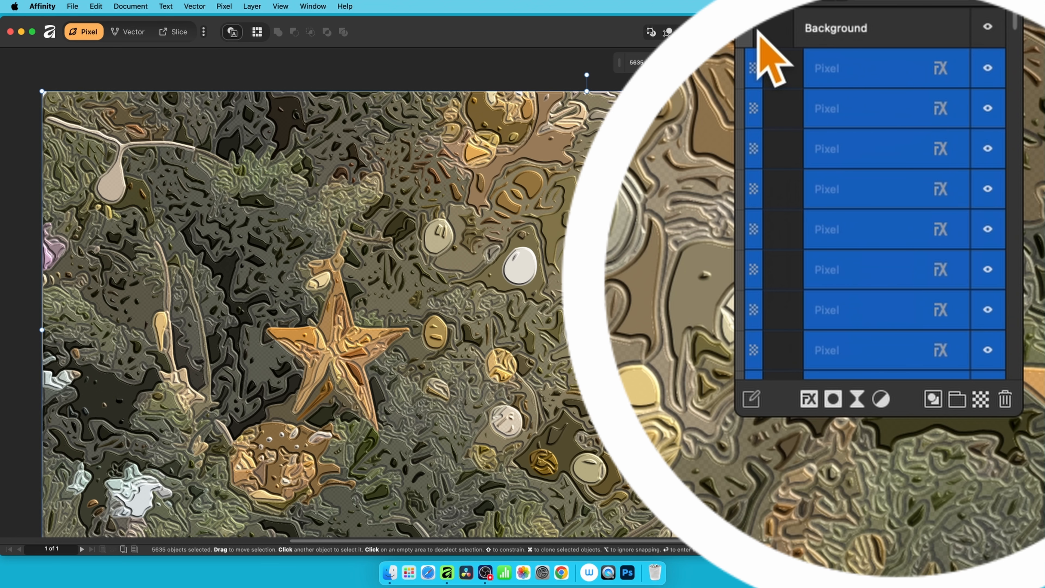
{"action": "left_click", "coordinate": [747, 29]}
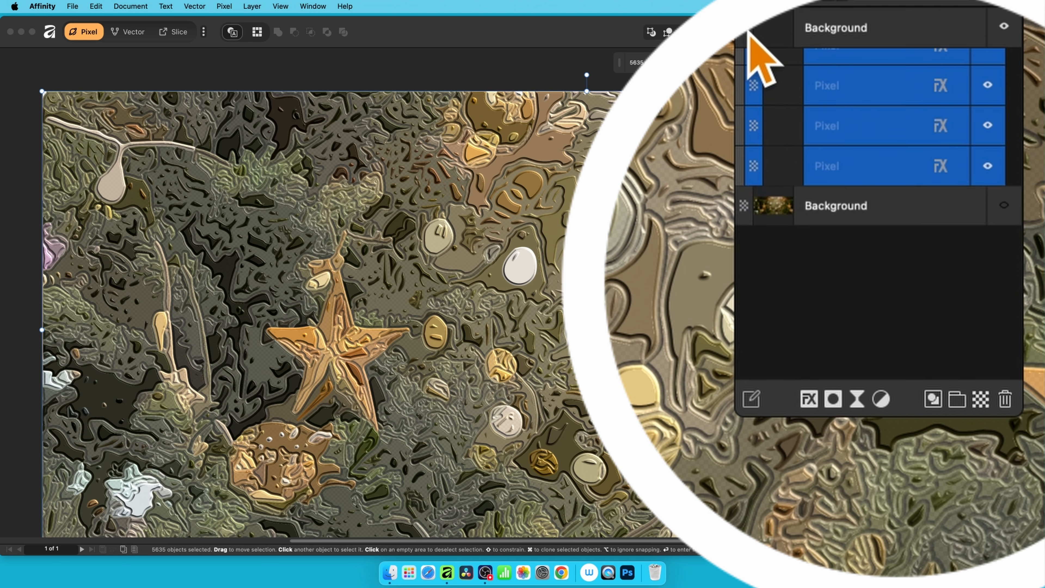
{"action": "left_click", "coordinate": [908, 28]}
{"action": "right_click", "coordinate": [908, 28]}
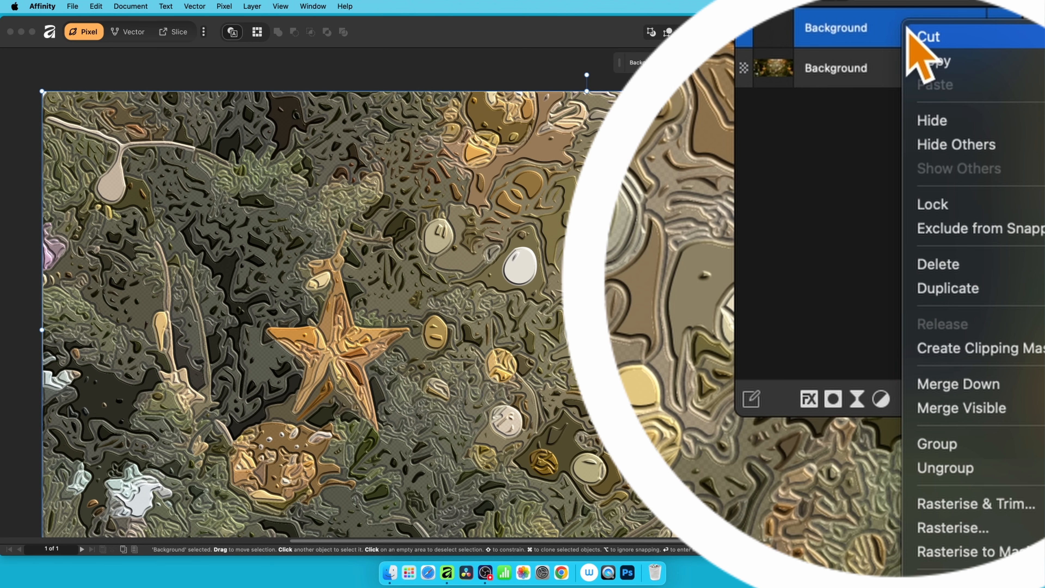
{"action": "left_click", "coordinate": [1010, 531]}
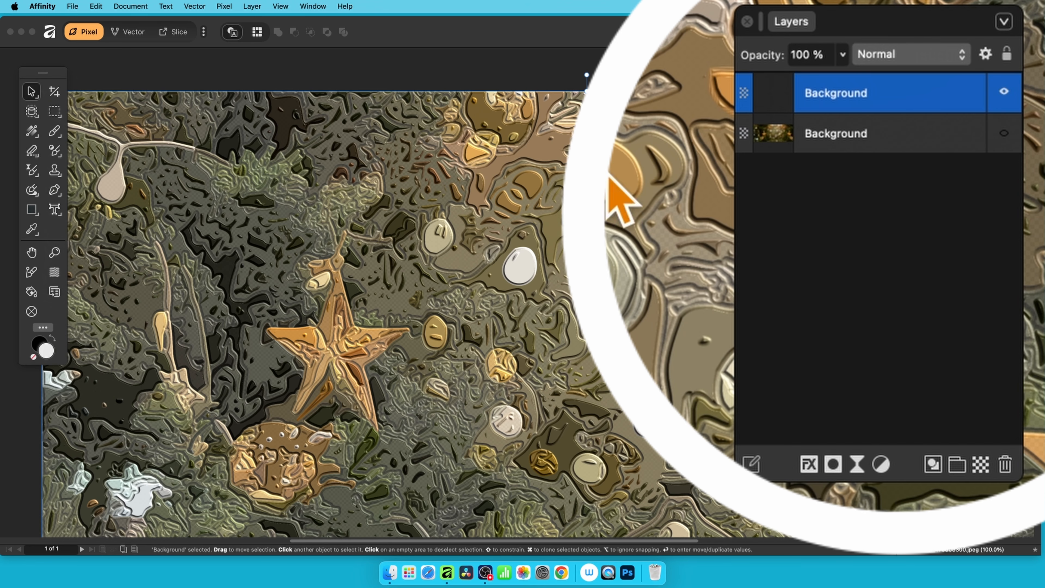
Show the hidden original photo layer and change the blend mode of the embossed Background layer above it.
{"action": "left_click", "coordinate": [1004, 134]}
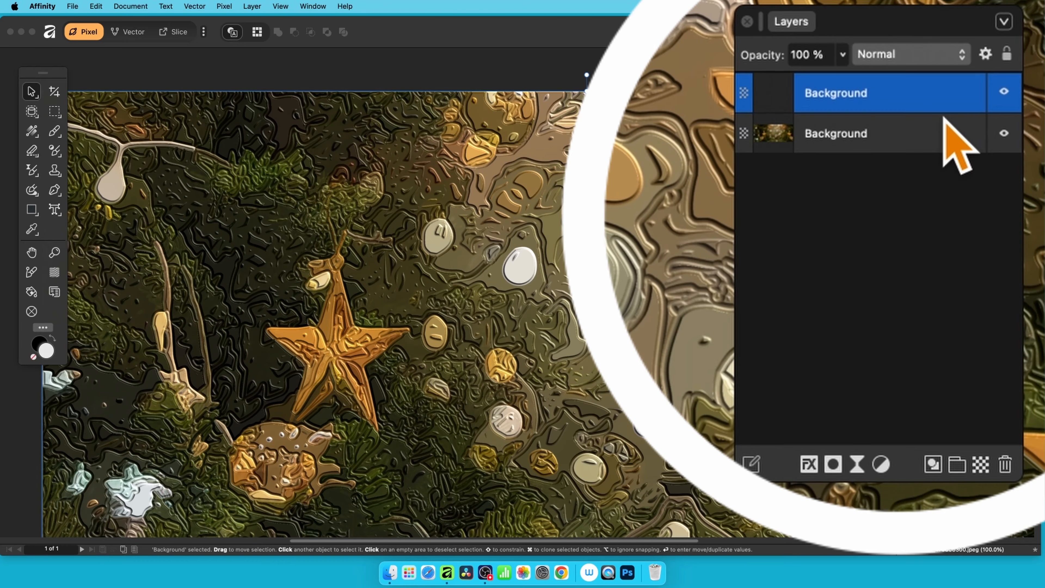
{"action": "left_click", "coordinate": [902, 53]}
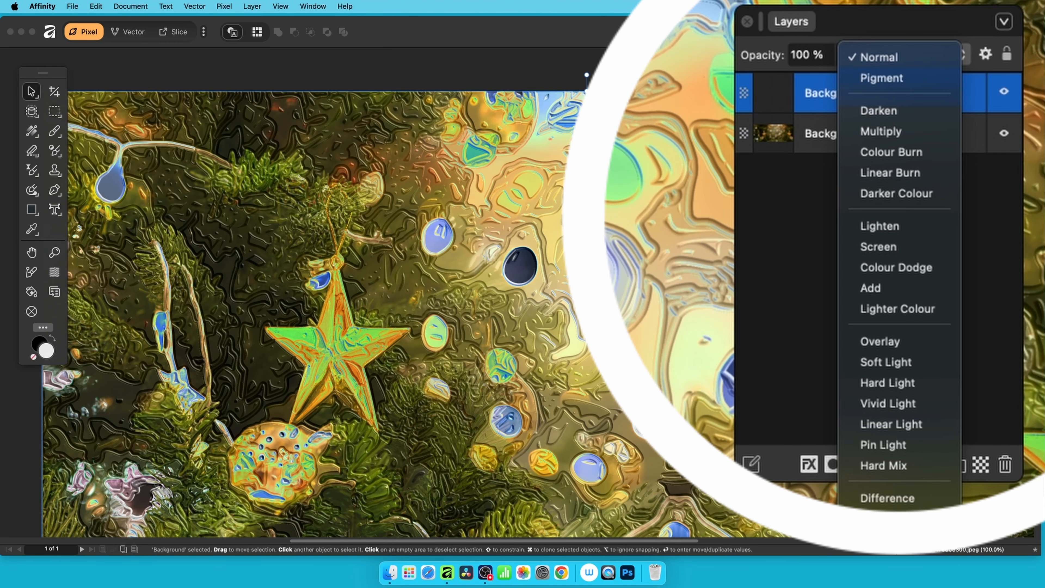
{"action": "left_click", "coordinate": [889, 502]}
Merge the visible layers into a new pixel layer and apply Image Trace to it.
{"action": "key", "text": "alt+shift+super+e"}
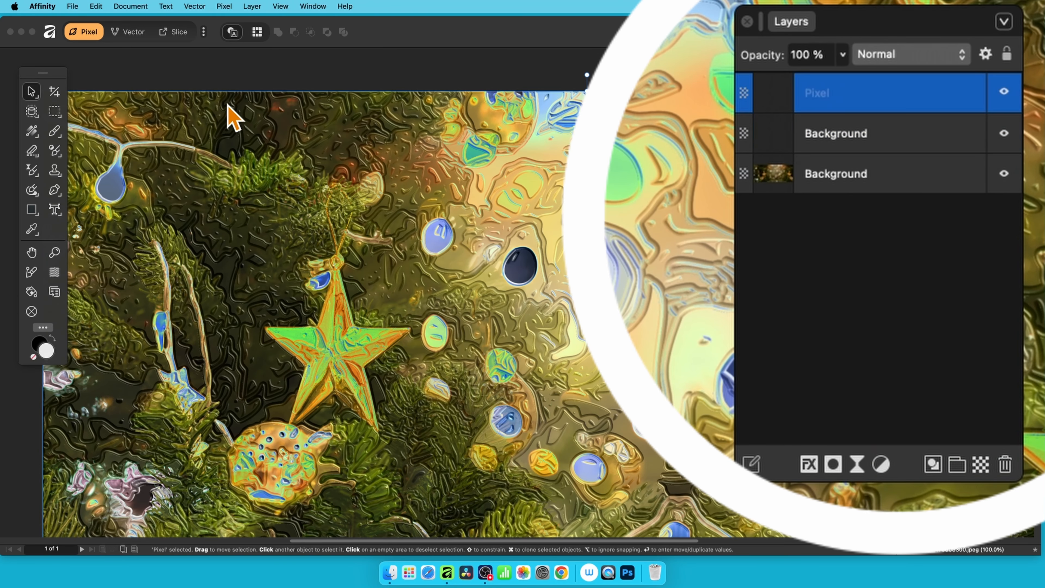
{"action": "left_click", "coordinate": [195, 6]}
{"action": "left_click", "coordinate": [218, 136]}
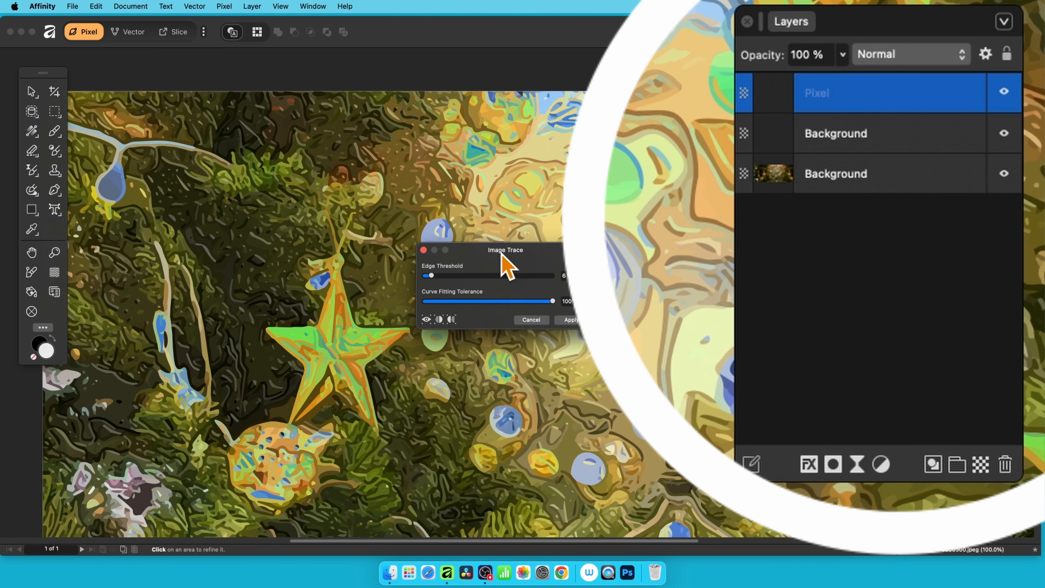
{"action": "left_click_drag", "start_coordinate": [500, 250], "coordinate": [606, 266]}
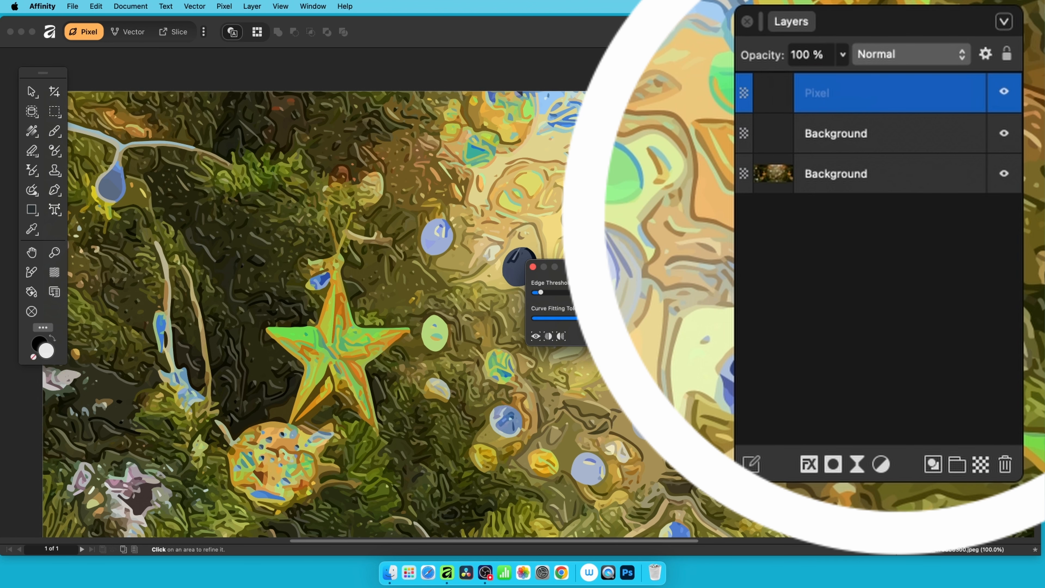
{"action": "key", "text": "Return"}
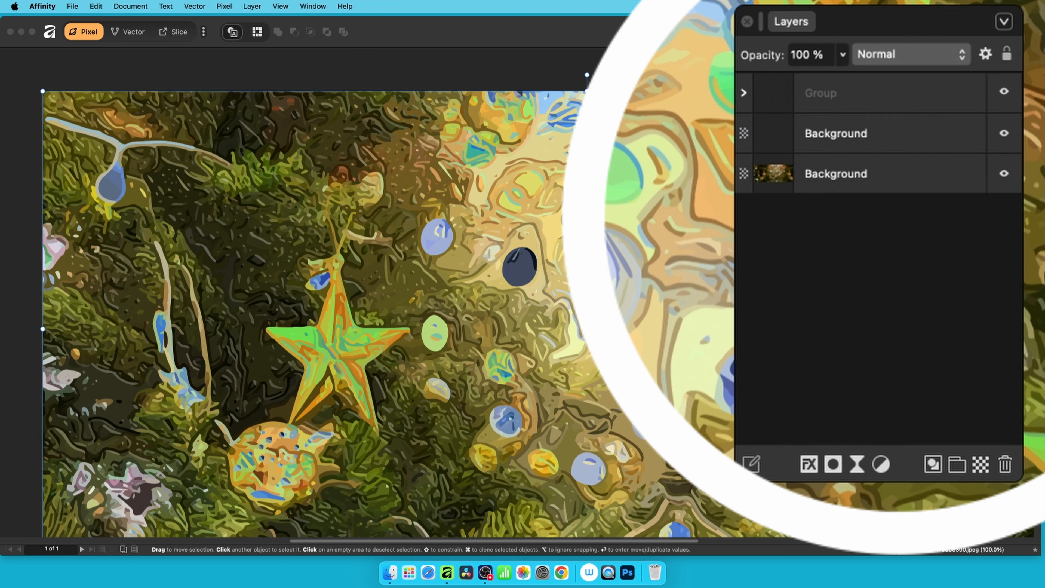
Select every curve and poly line in the newly traced group and rasterise them all into separate pixel layers.
{"action": "left_click", "coordinate": [744, 94]}
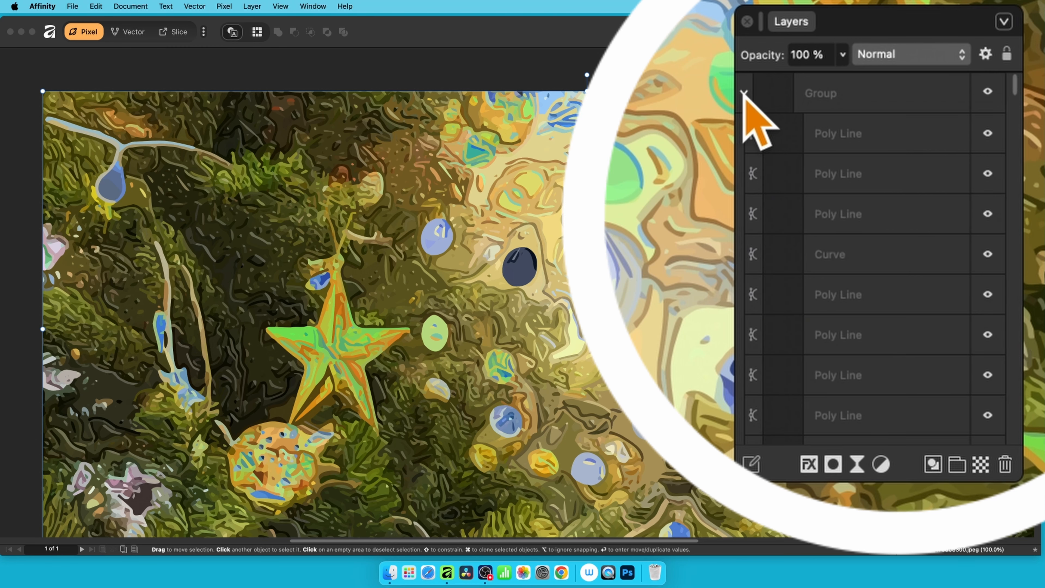
{"action": "left_click", "coordinate": [855, 137]}
{"action": "left_click_drag", "start_coordinate": [1017, 94], "coordinate": [1010, 439]}
{"action": "left_click", "coordinate": [849, 344], "text": "shift"}
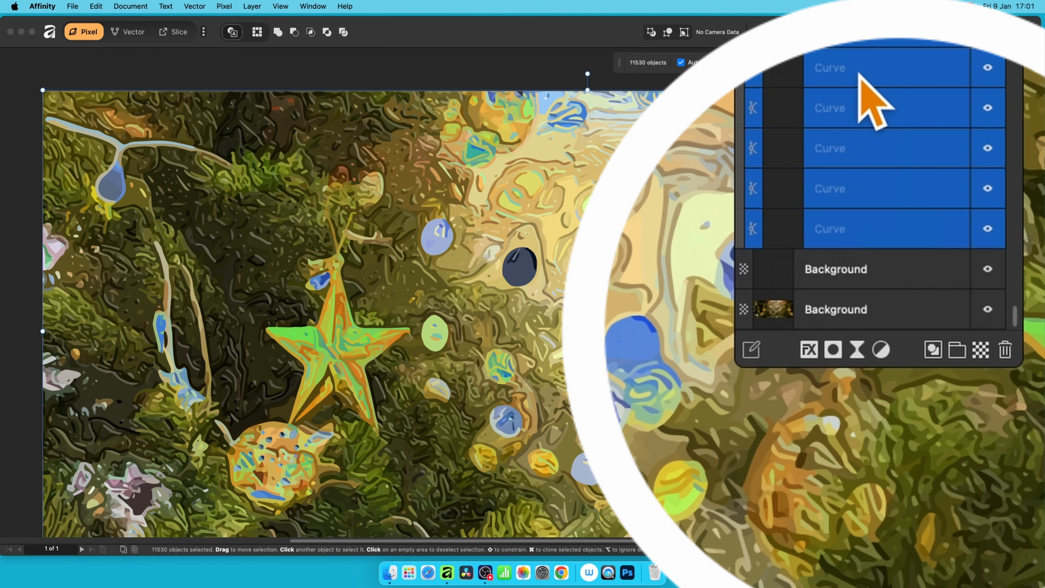
{"action": "right_click", "coordinate": [859, 72]}
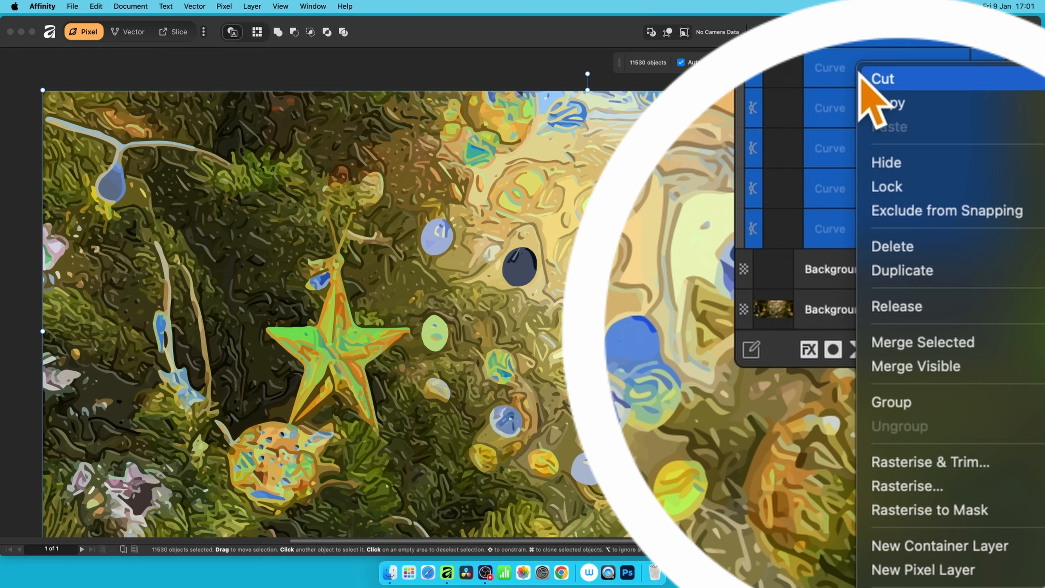
{"action": "left_click", "coordinate": [903, 480]}
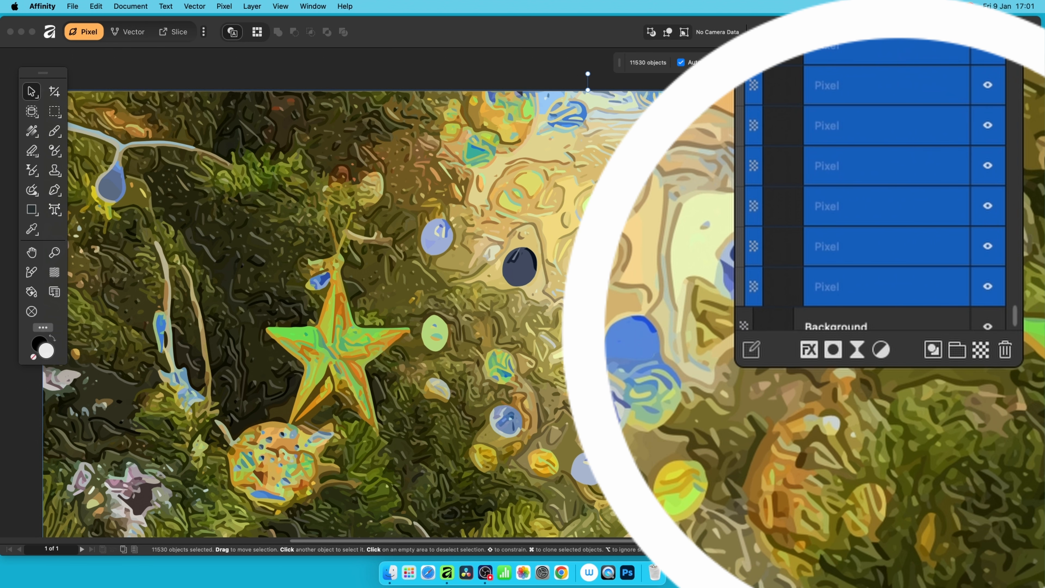
{"action": "left_click", "coordinate": [224, 7]}
{"action": "mouse_move", "coordinate": [223, 26]}
{"action": "mouse_move", "coordinate": [408, 54]}
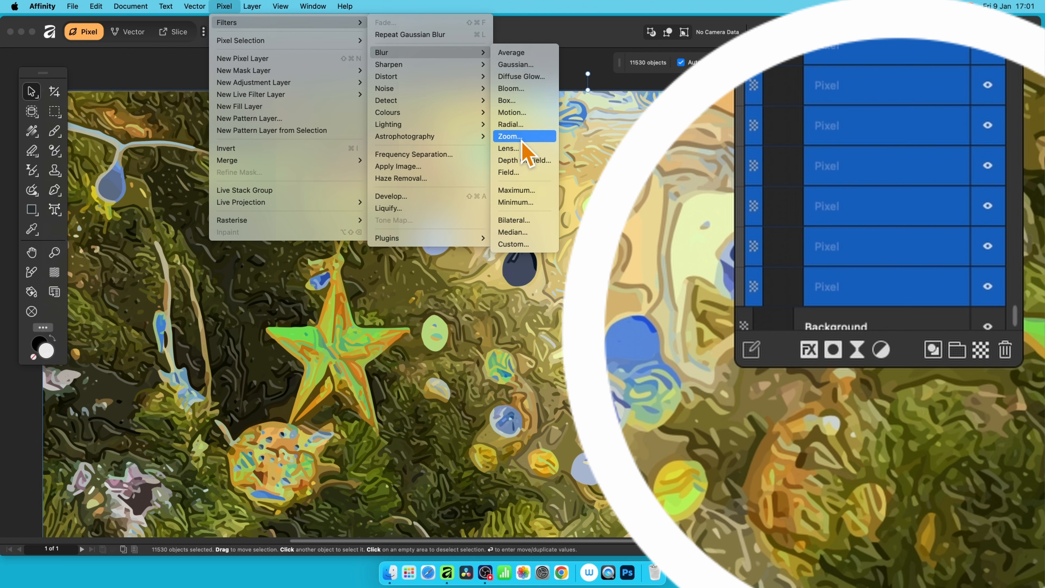
{"action": "left_click", "coordinate": [510, 136]}
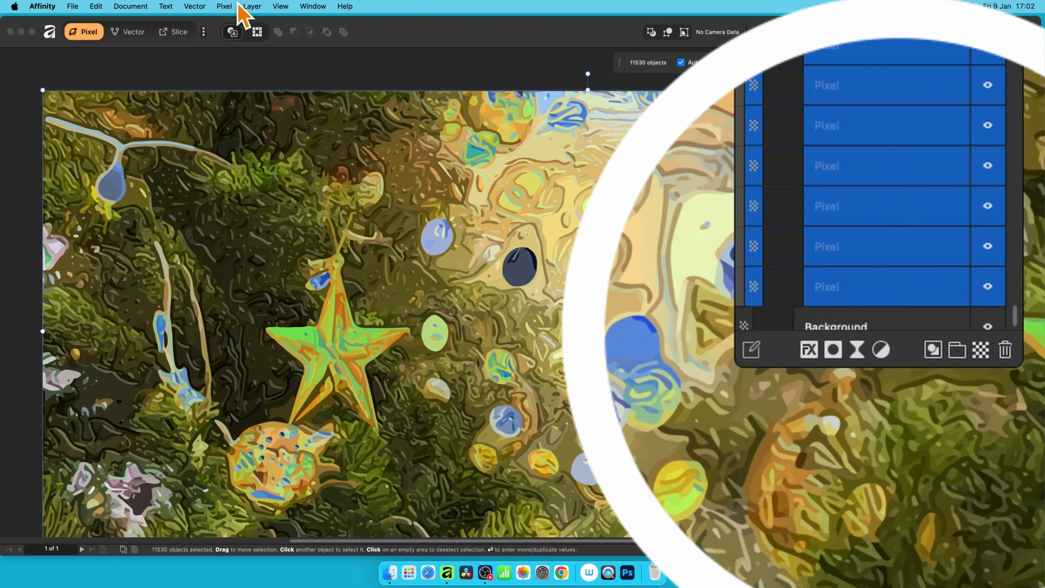
Apply a Box Blur with a radius of 8.2 px to all the selected pixel layers.
{"action": "left_click", "coordinate": [225, 6]}
{"action": "mouse_move", "coordinate": [271, 23]}
{"action": "mouse_move", "coordinate": [416, 52]}
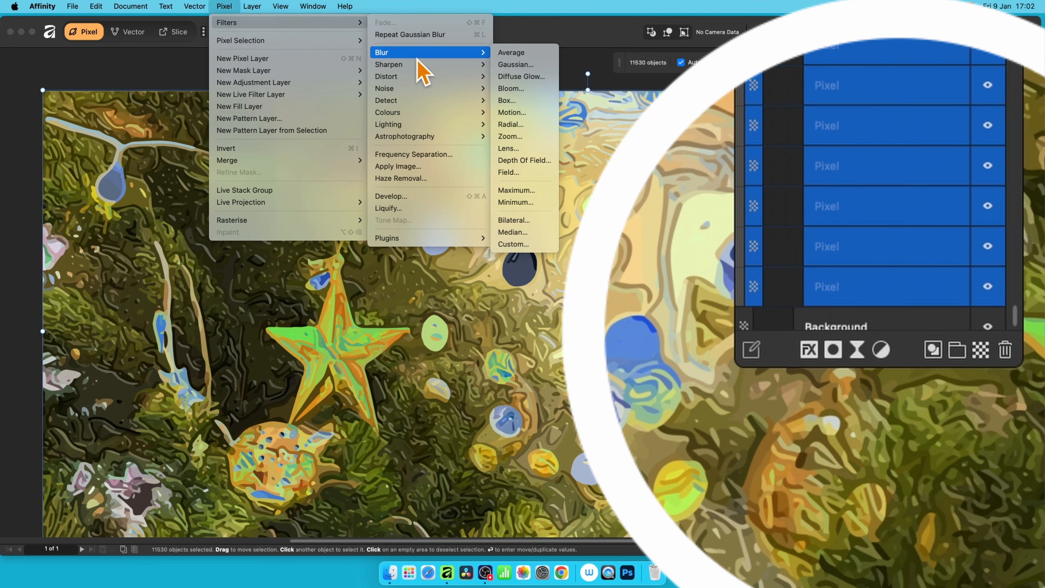
{"action": "left_click", "coordinate": [520, 100]}
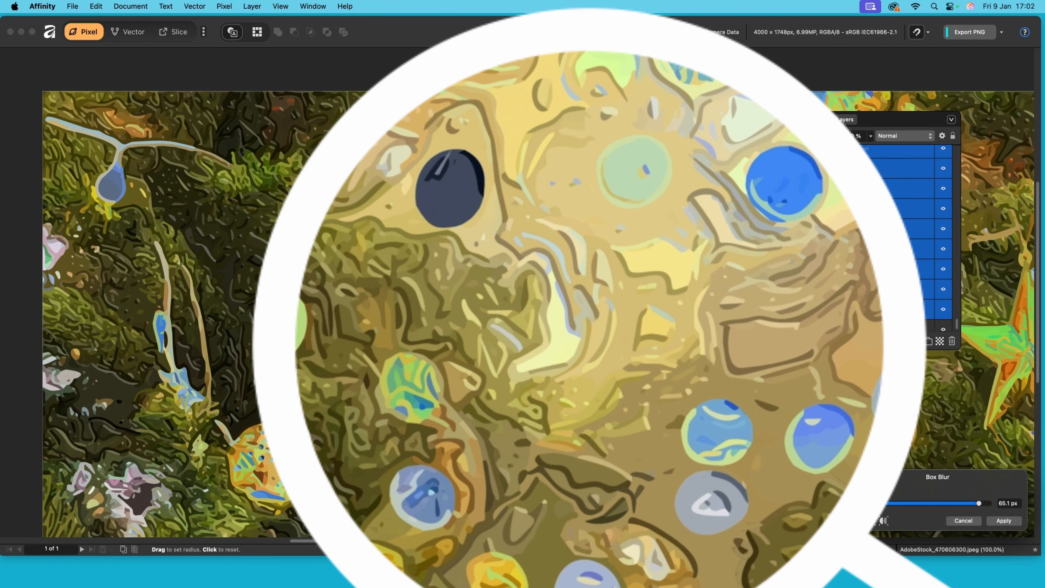
{"action": "left_click_drag", "start_coordinate": [926, 480], "coordinate": [540, 169]}
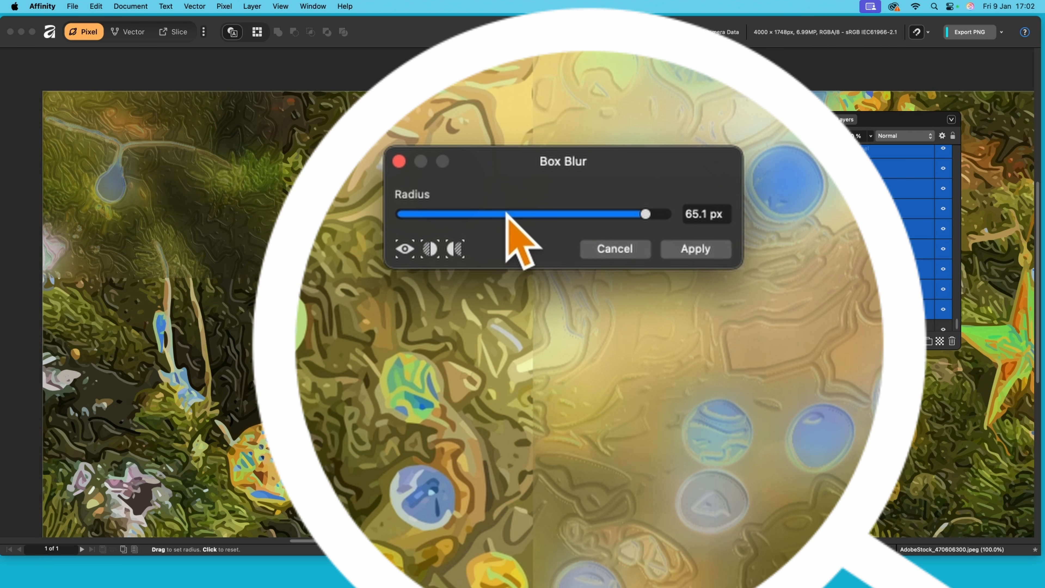
{"action": "left_click", "coordinate": [478, 214]}
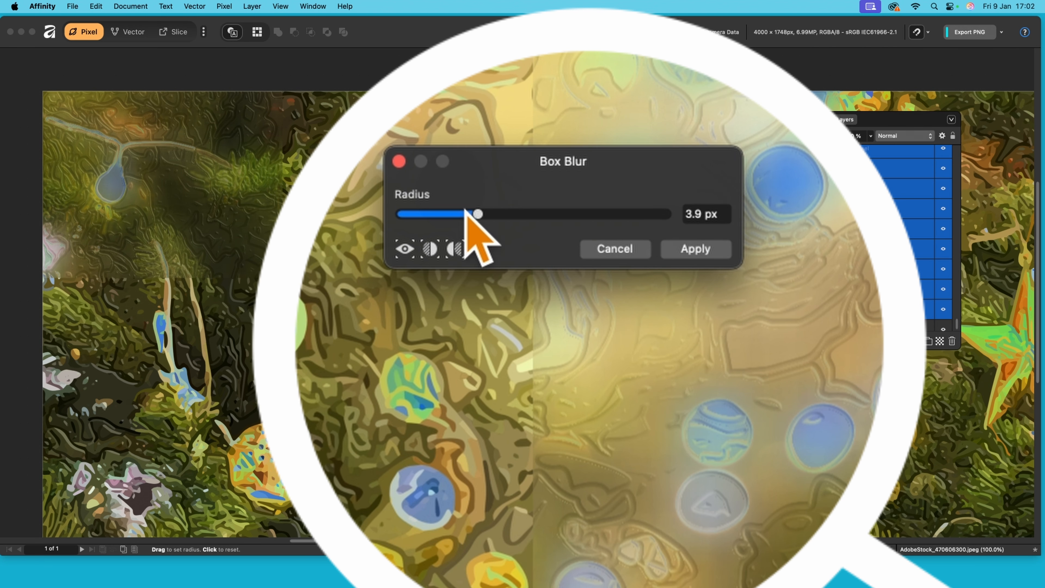
{"action": "left_click_drag", "start_coordinate": [504, 217], "coordinate": [502, 215]}
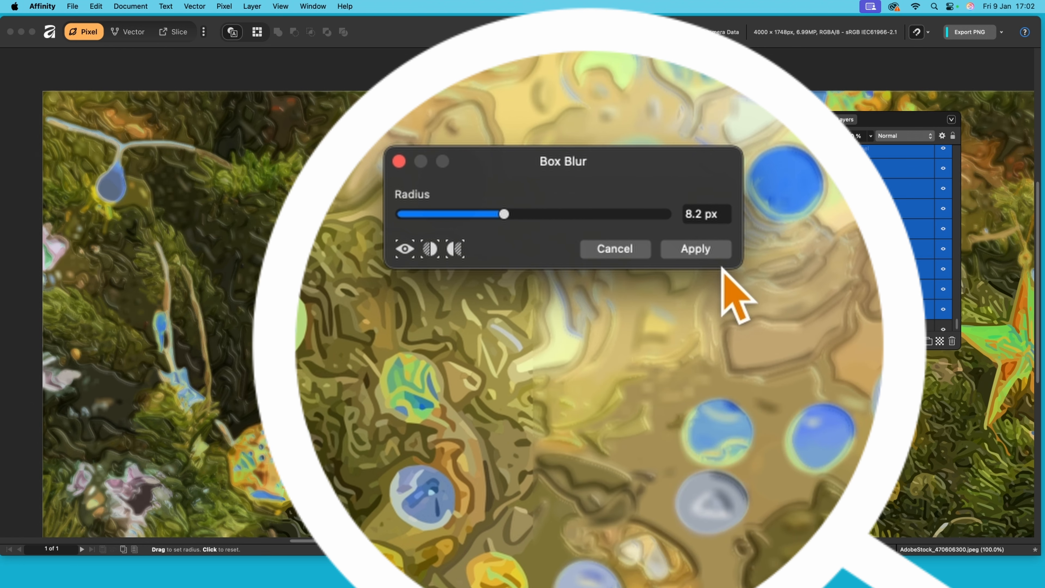
{"action": "left_click", "coordinate": [702, 252]}
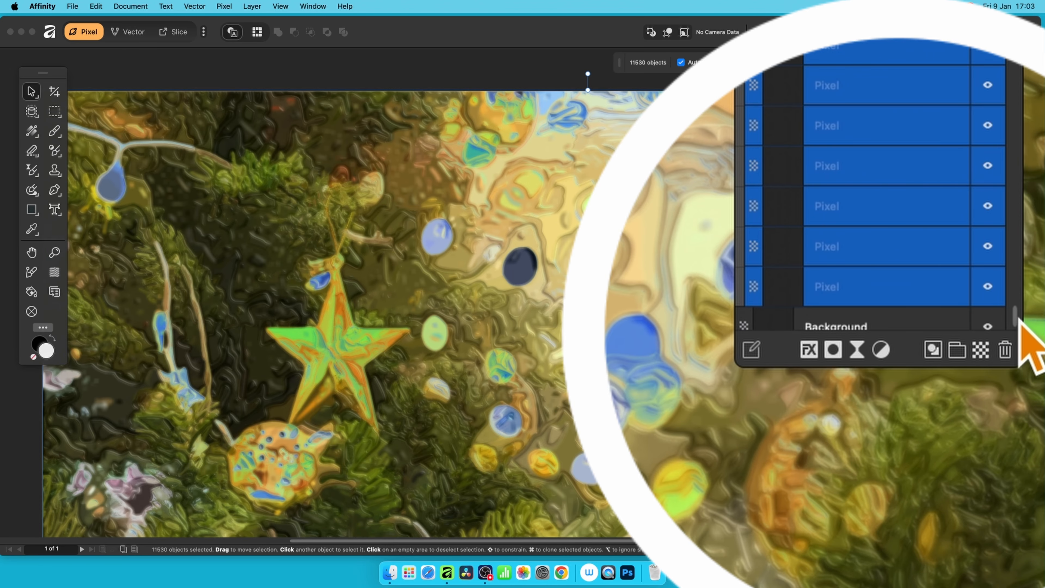
Add a 3D layer effect to all the selected pixel layers and increase its radius beyond the default 5 px.
{"action": "left_click_drag", "start_coordinate": [1015, 316], "coordinate": [1015, 16]}
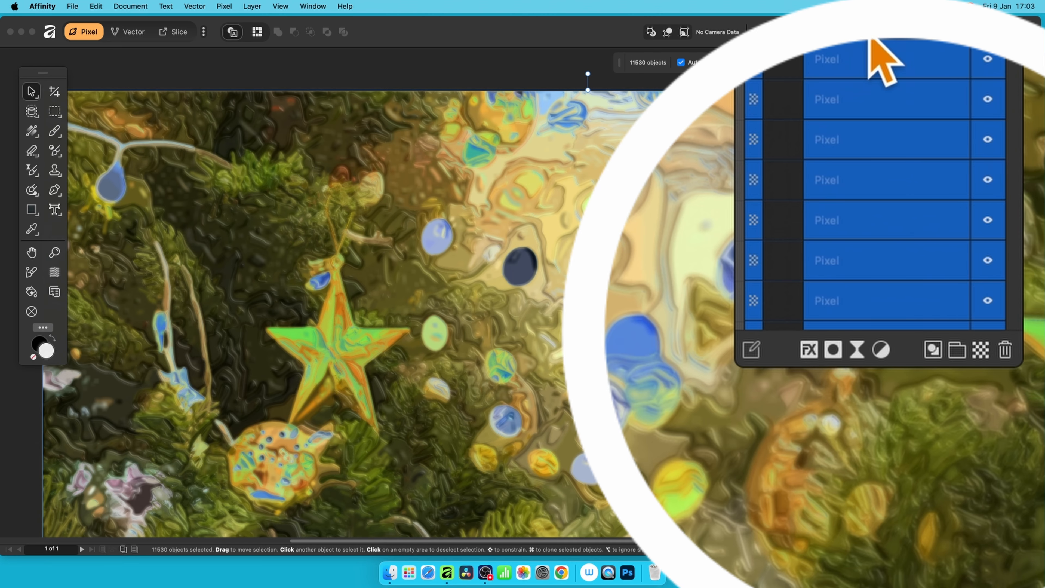
{"action": "left_click", "coordinate": [809, 350]}
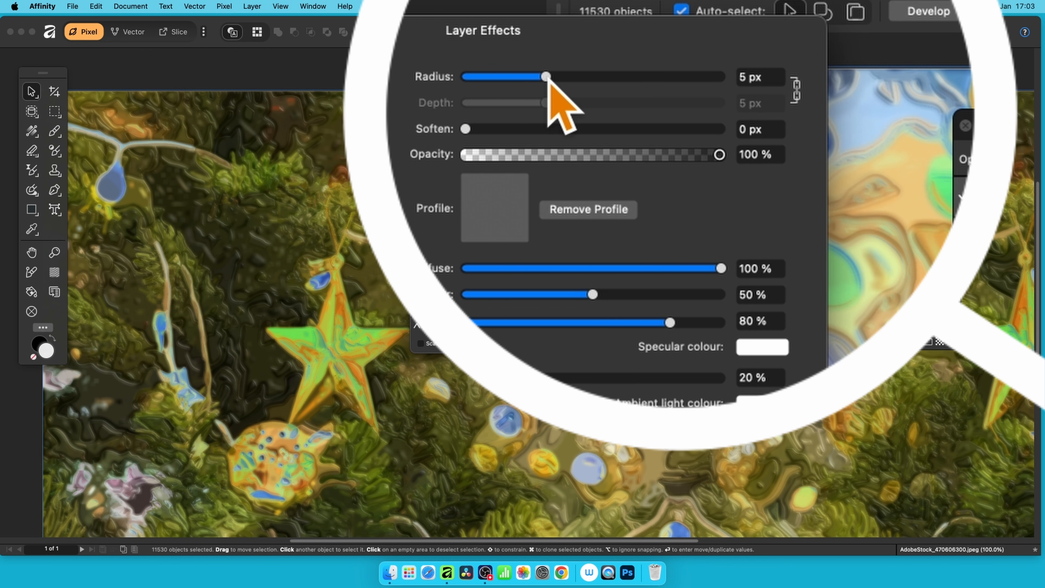
{"action": "left_click_drag", "start_coordinate": [547, 78], "coordinate": [576, 78]}
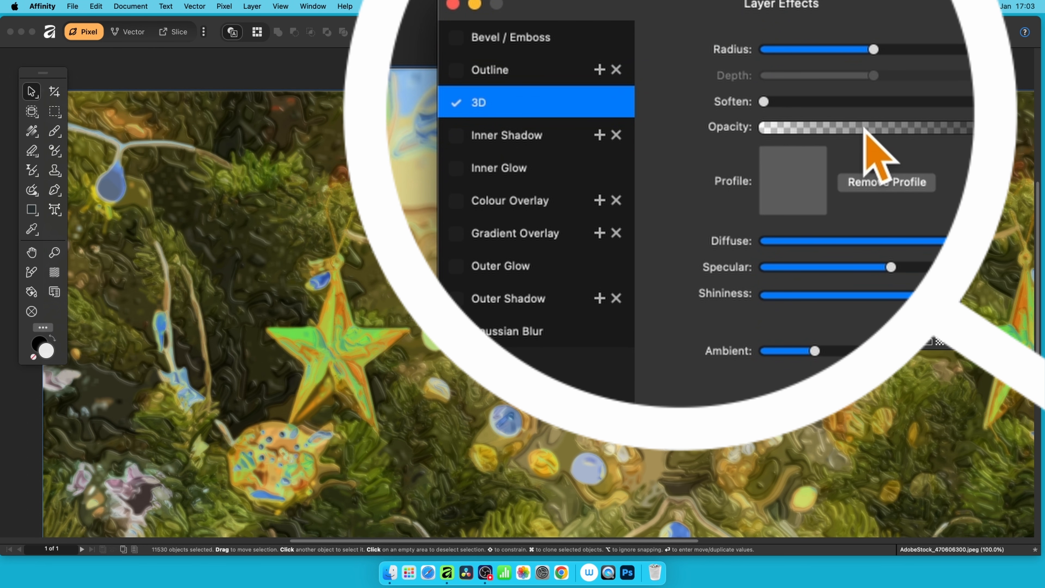
{"action": "left_click_drag", "start_coordinate": [873, 61], "coordinate": [905, 62]}
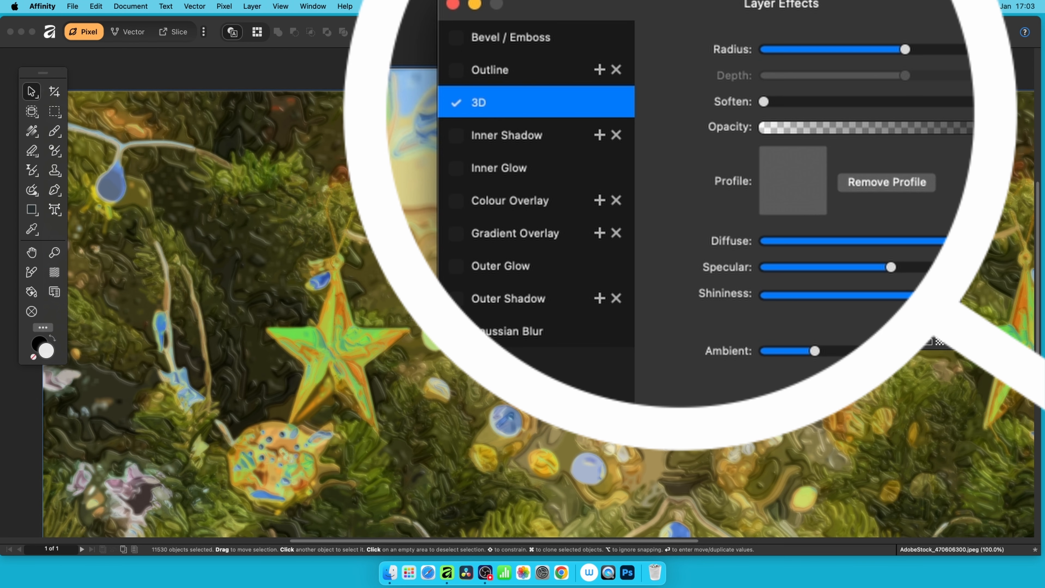
Add a black outer shadow to the selected pixel layers, raising its offset and intensity.
{"action": "left_click", "coordinate": [494, 299]}
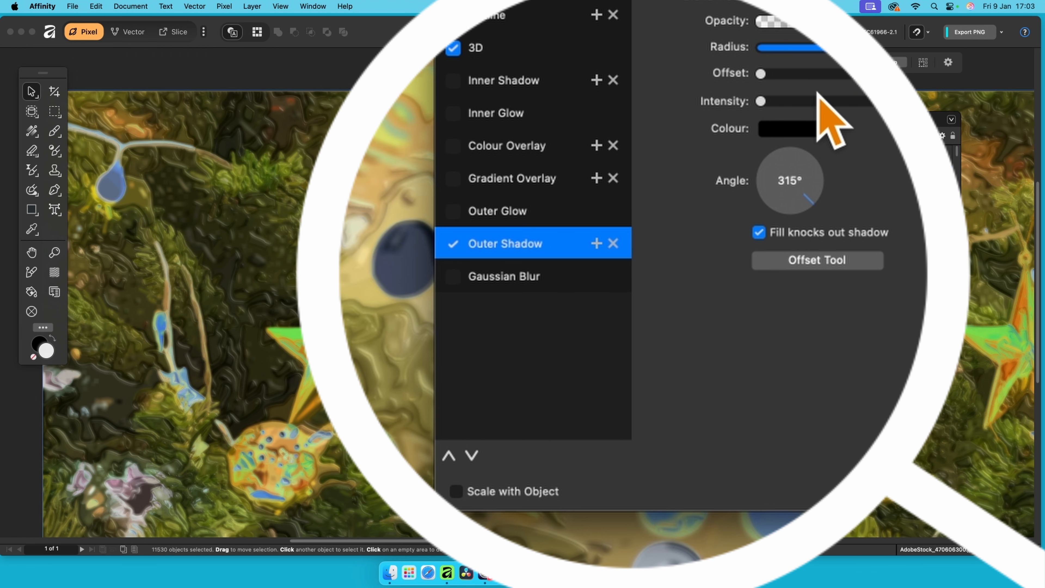
{"action": "left_click", "coordinate": [851, 73]}
{"action": "left_click", "coordinate": [864, 102]}
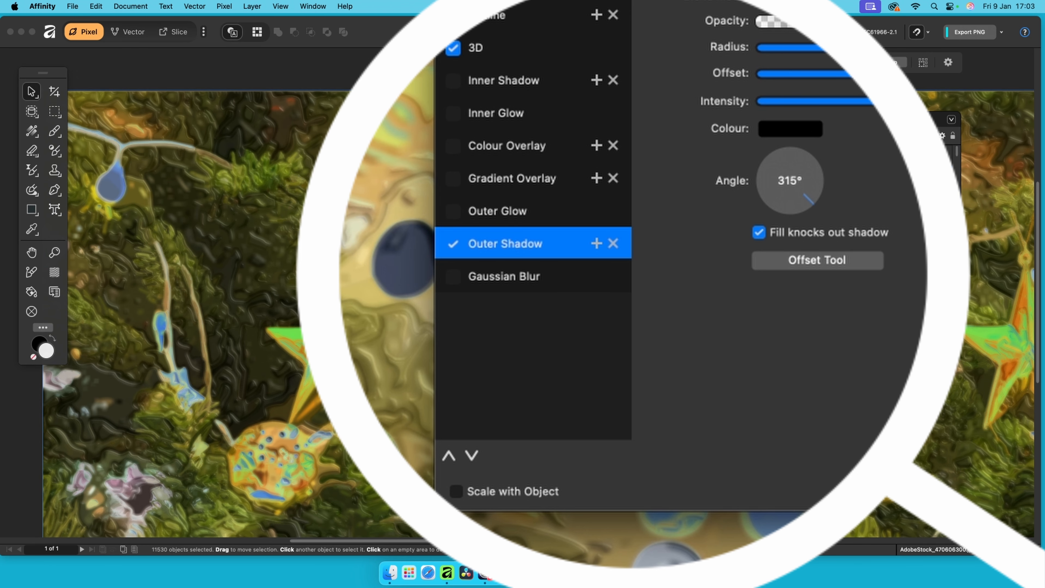
{"action": "left_click", "coordinate": [541, 101]}
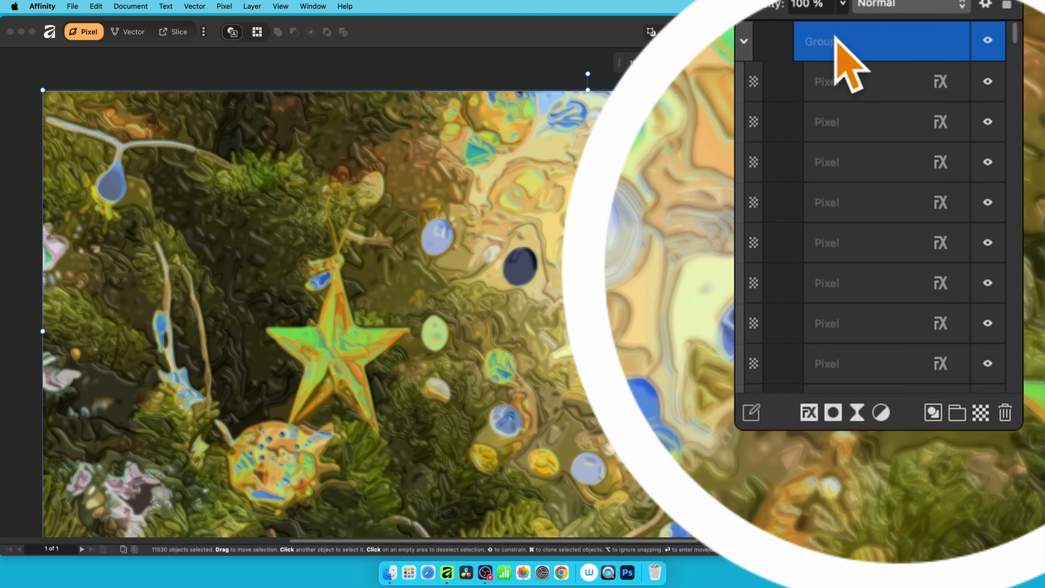
Rasterise the entire group of effect-laden pixel layers into one pixel layer.
{"action": "left_click", "coordinate": [868, 155]}
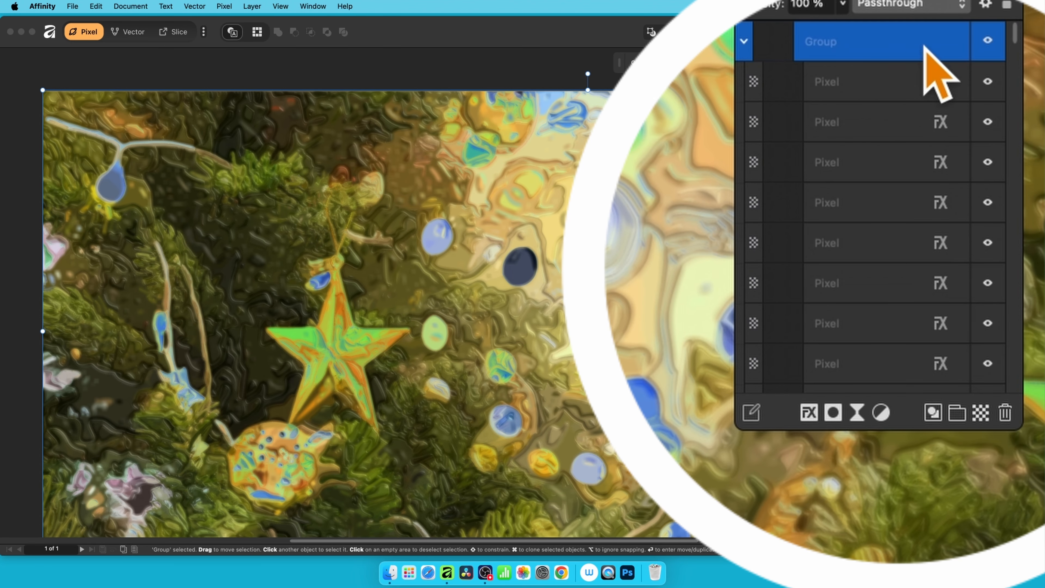
{"action": "right_click", "coordinate": [824, 37]}
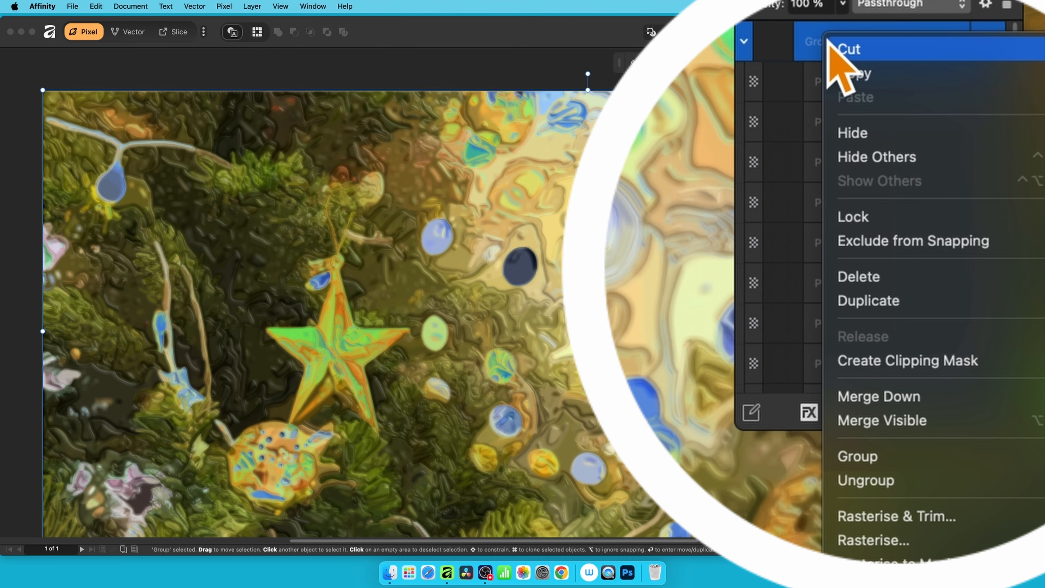
{"action": "left_click", "coordinate": [893, 540]}
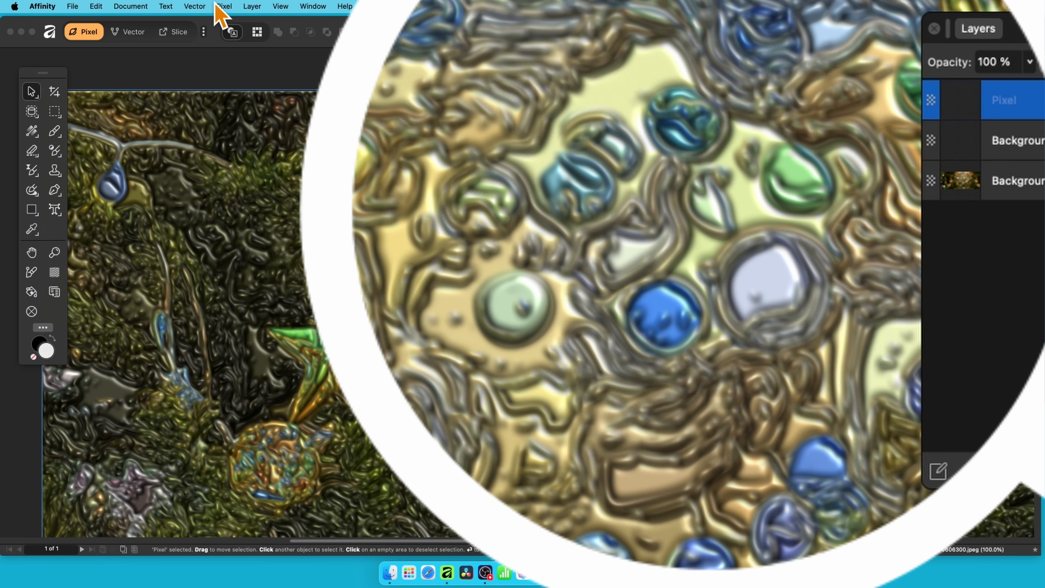
Add a Vibrance adjustment above the embossed pixel layer with vibrance at 40% and saturation at 59%.
{"action": "left_click", "coordinate": [218, 5]}
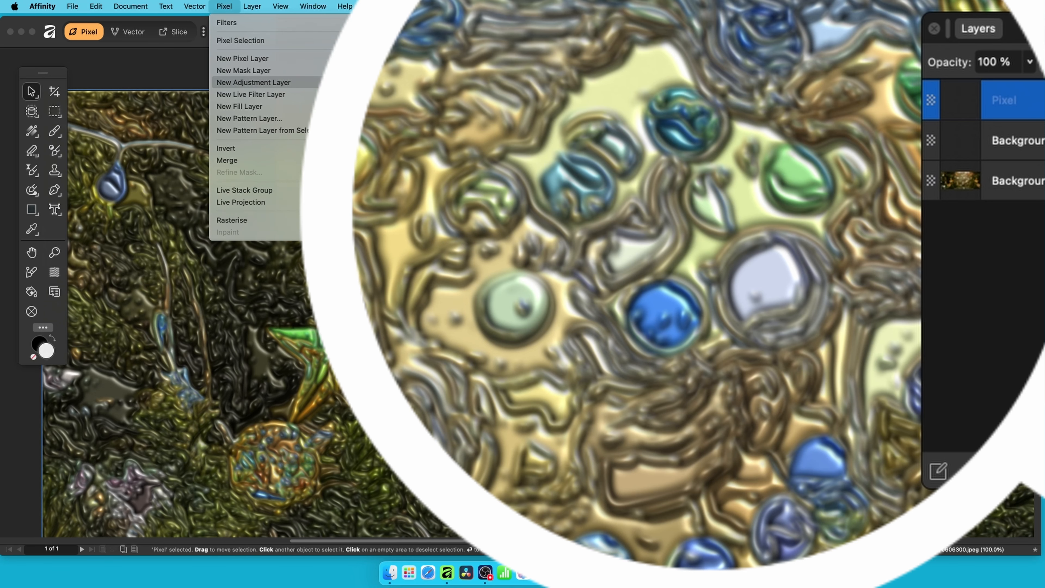
{"action": "left_click", "coordinate": [382, 166]}
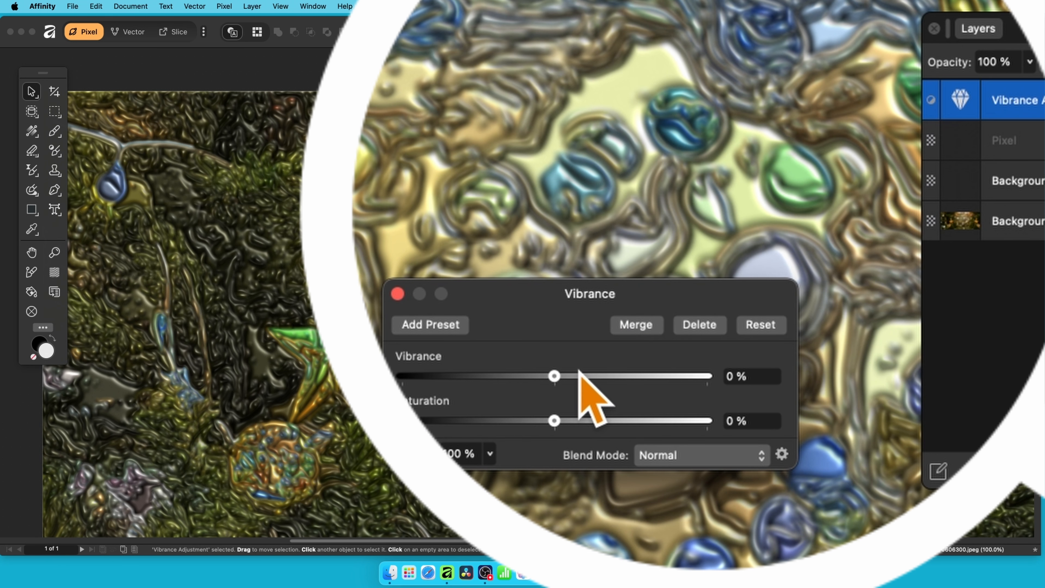
{"action": "left_click_drag", "start_coordinate": [553, 376], "coordinate": [616, 376]}
{"action": "left_click_drag", "start_coordinate": [554, 421], "coordinate": [644, 420]}
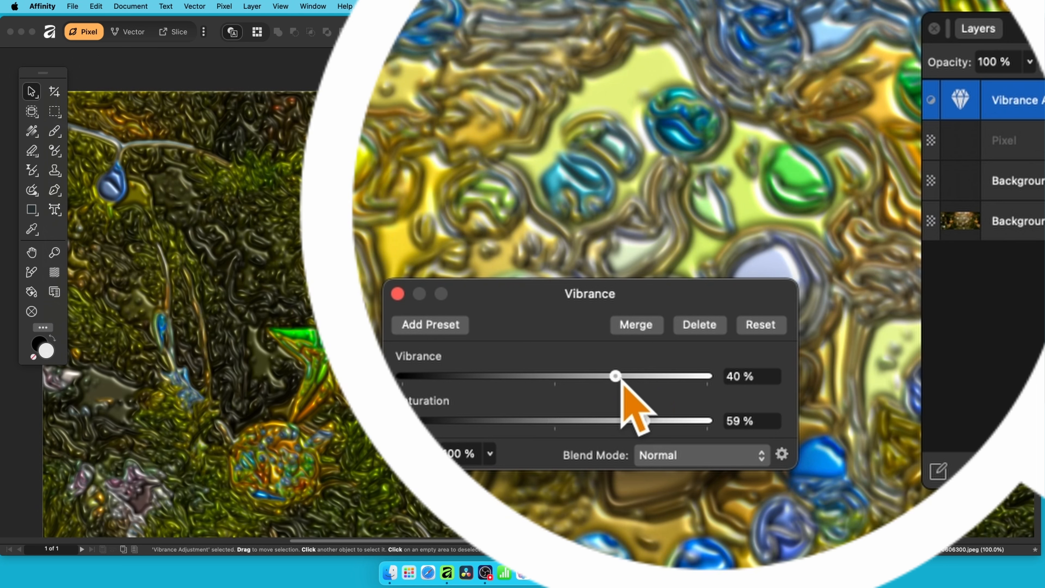
Adjust the Vibrance adjustment to 65% vibrance and 20% saturation.
{"action": "left_click_drag", "start_coordinate": [619, 378], "coordinate": [629, 378]}
{"action": "left_click_drag", "start_coordinate": [644, 420], "coordinate": [585, 420]}
{"action": "left_click_drag", "start_coordinate": [621, 366], "coordinate": [654, 366]}
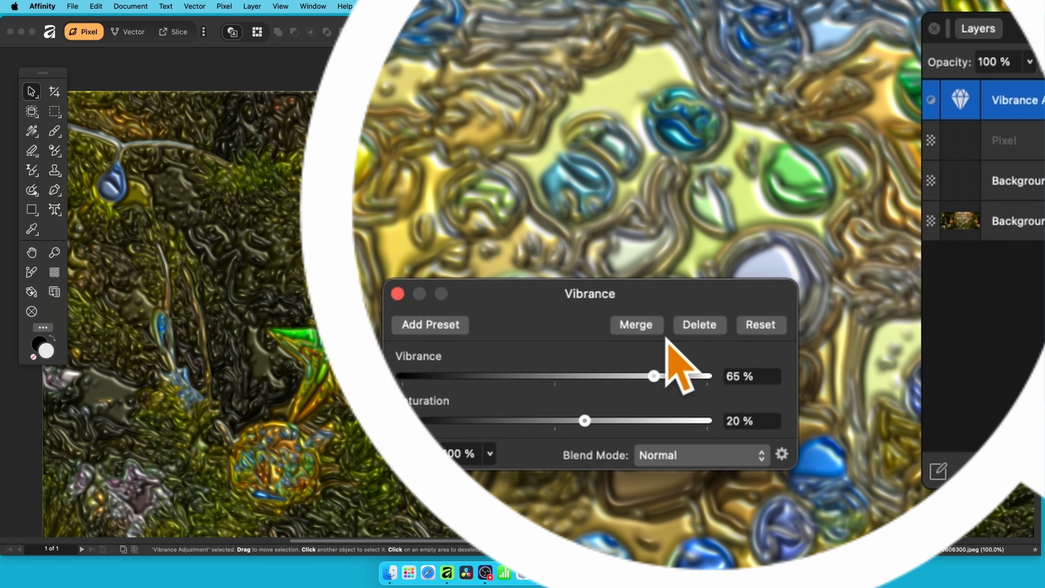
{"action": "left_click", "coordinate": [397, 294]}
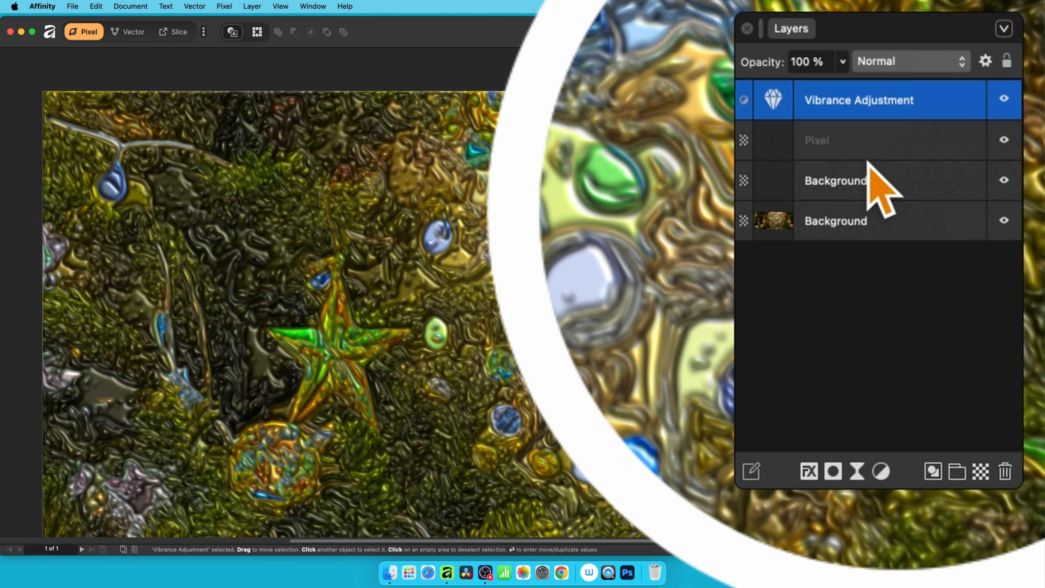
Set the embossed pixel layer's blend mode to Luminosity.
{"action": "left_click", "coordinate": [866, 149]}
{"action": "left_click", "coordinate": [935, 58]}
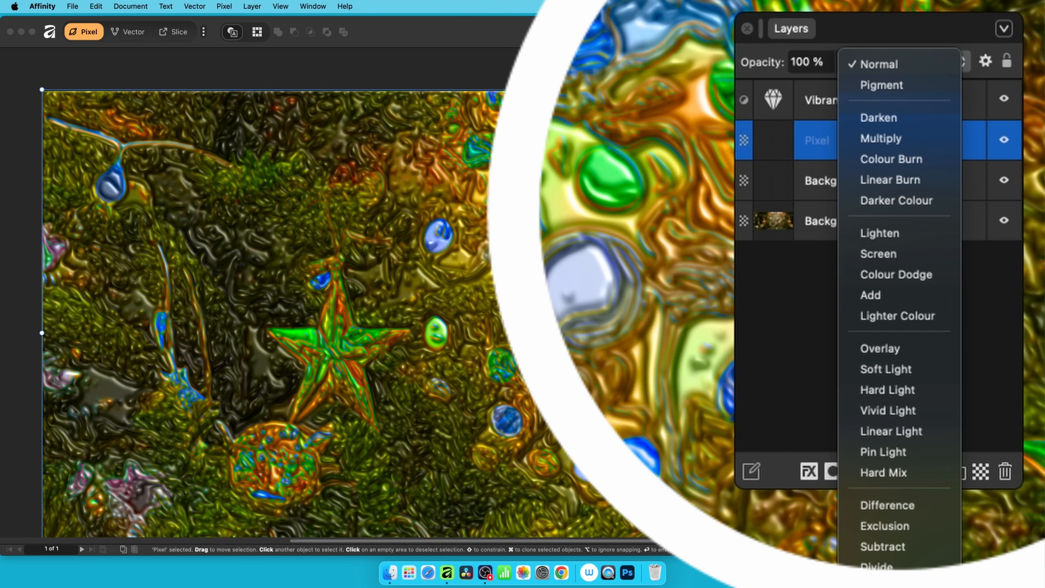
{"action": "left_click", "coordinate": [885, 585]}
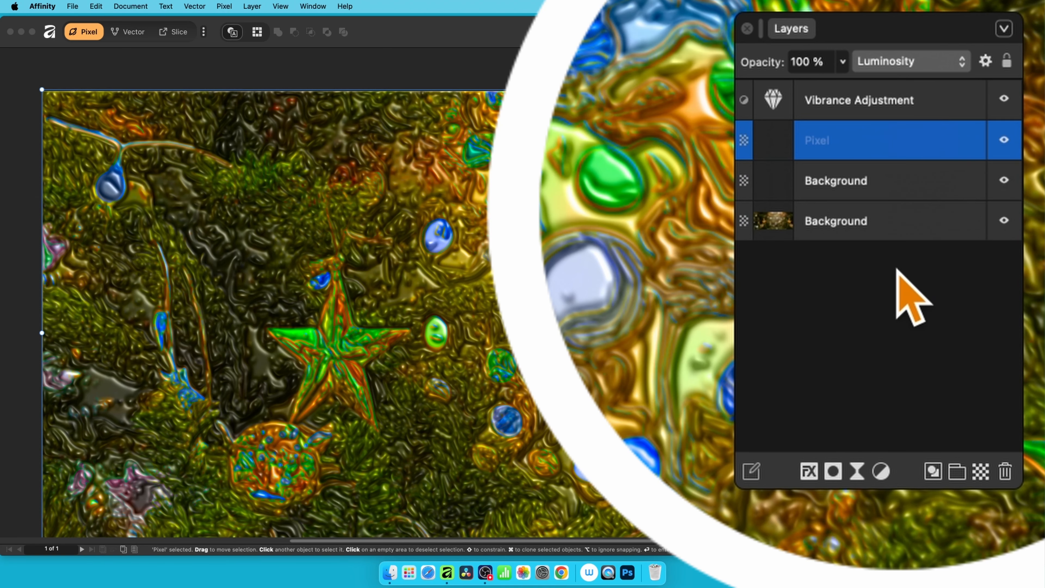
Merge all visible layers into a new pixel layer above the Vibrance adjustment.
{"action": "left_click", "coordinate": [905, 237]}
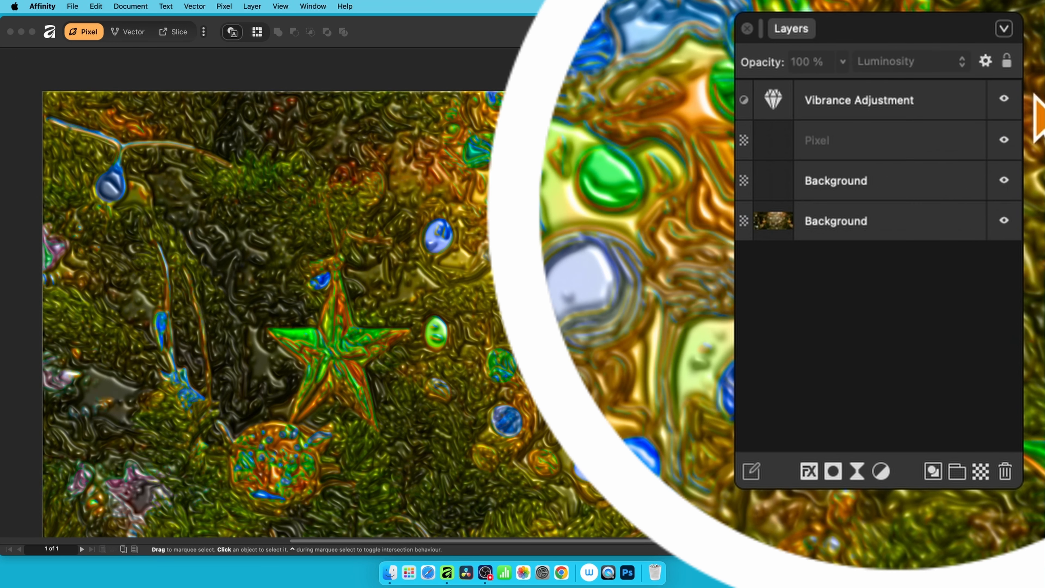
{"action": "right_click", "coordinate": [920, 95]}
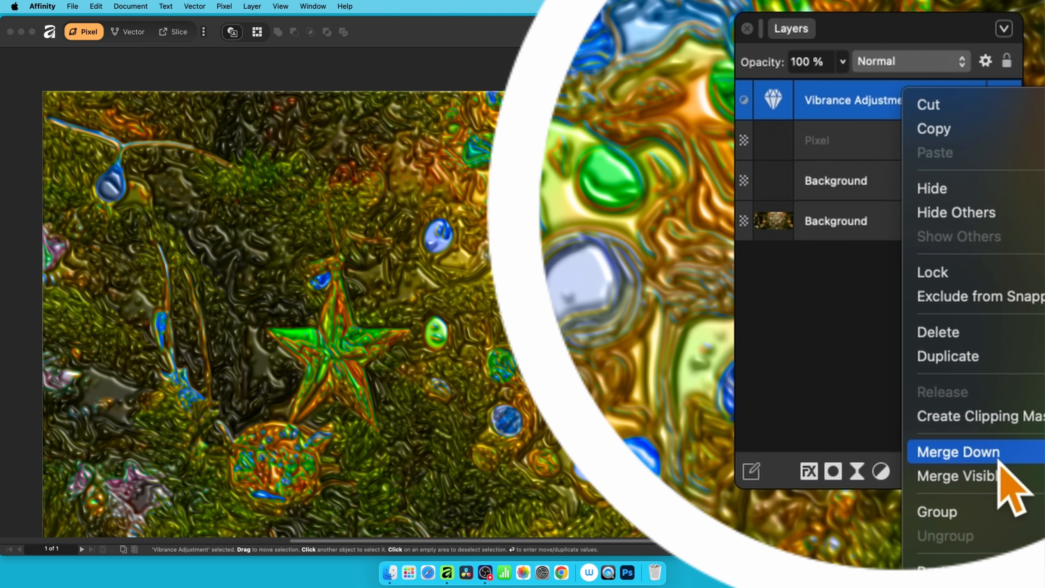
{"action": "left_click", "coordinate": [1001, 477]}
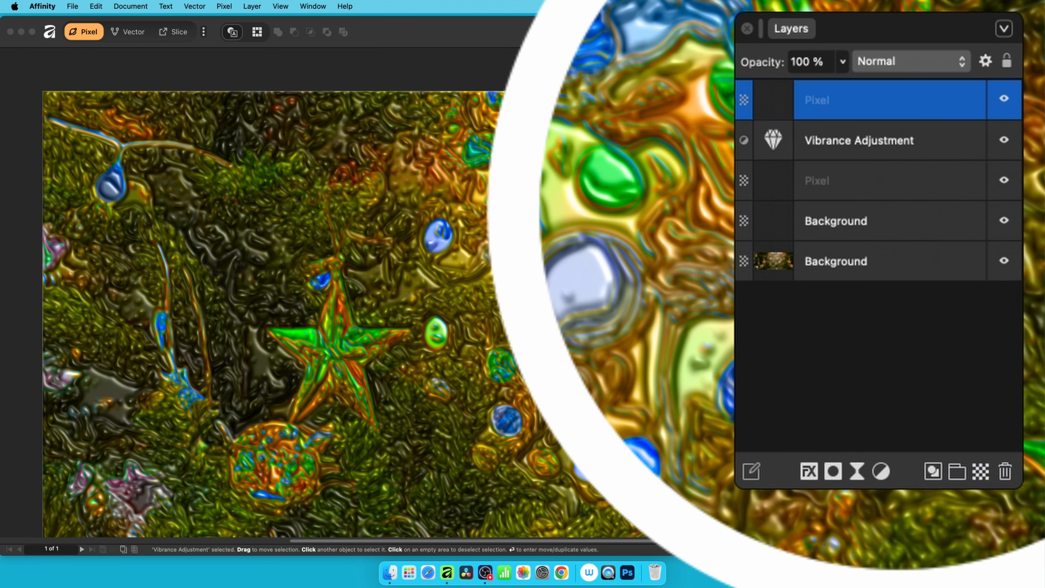